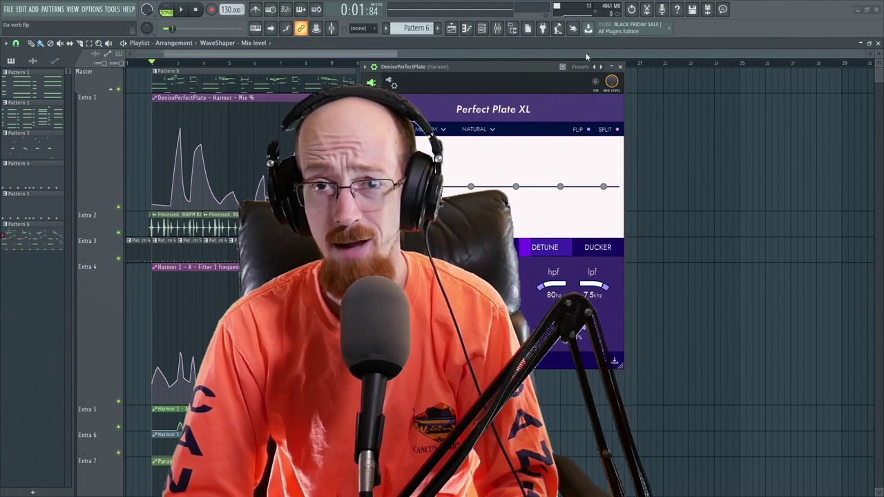
# Play the arrangement to hear the Harmor reverb mix automation swing between about 4% and 31%.
pyautogui.press('space')
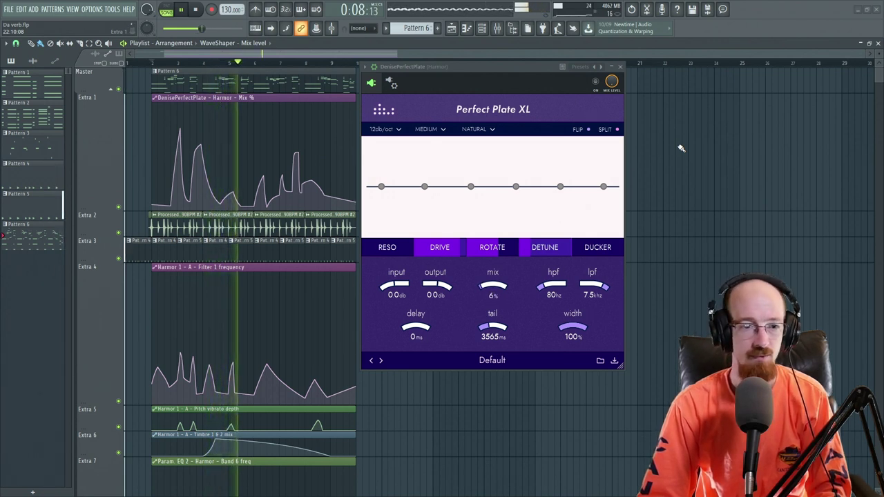
# Replay the song to audition the reverb, then hide the wrapper header above Perfect Plate XL.
pyautogui.press('space')
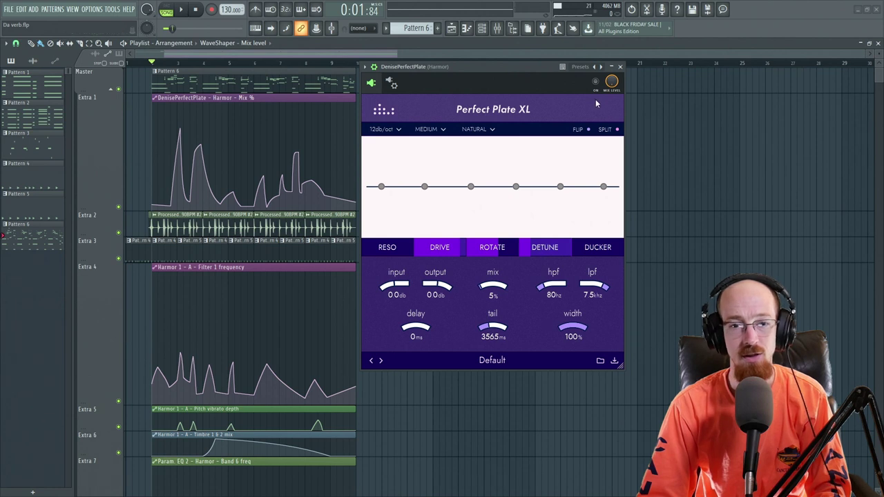
pyautogui.press('space')
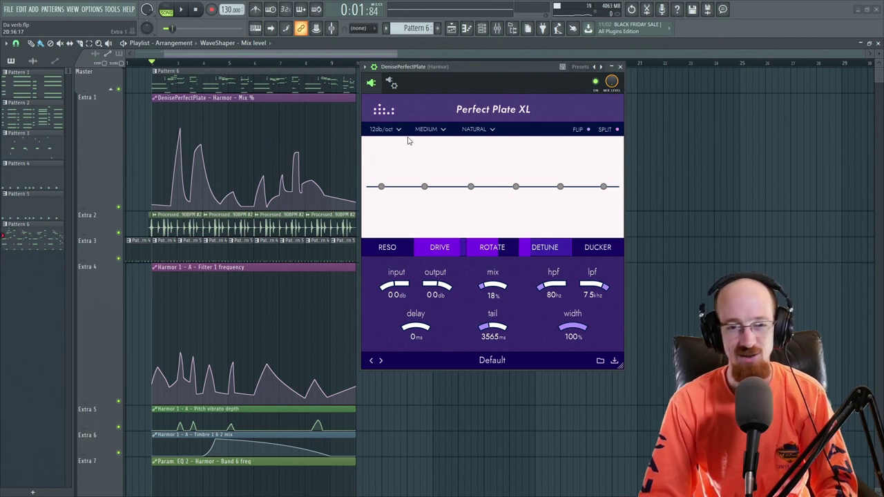
pyautogui.click(374, 67)
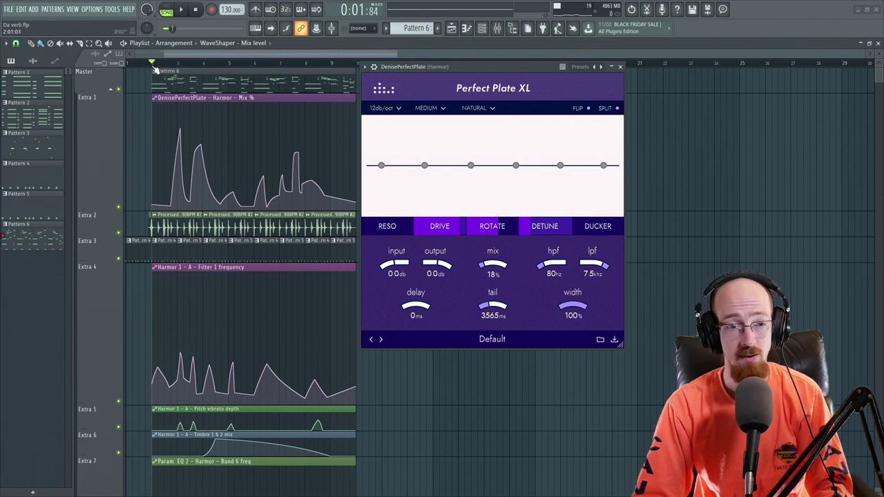
pyautogui.moveTo(308, 99)
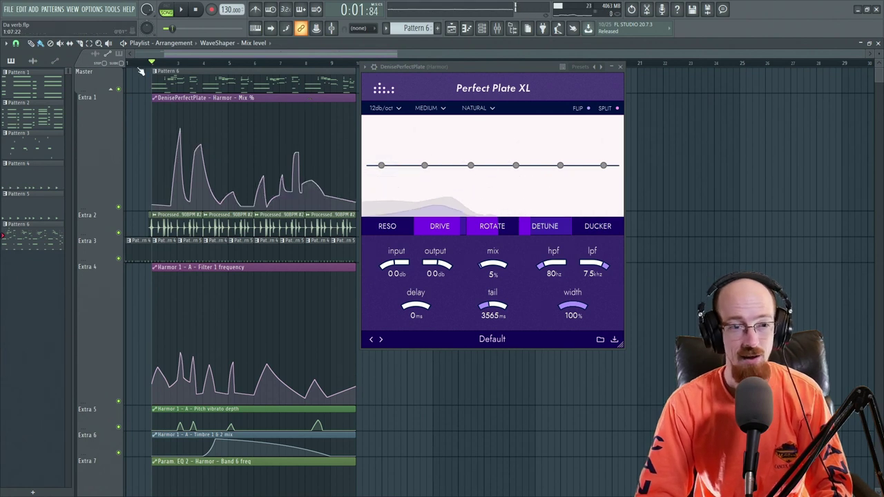
# Audition the Mix % automation clip from the start and from later positions near bar 4.
pyautogui.moveTo(204, 105)
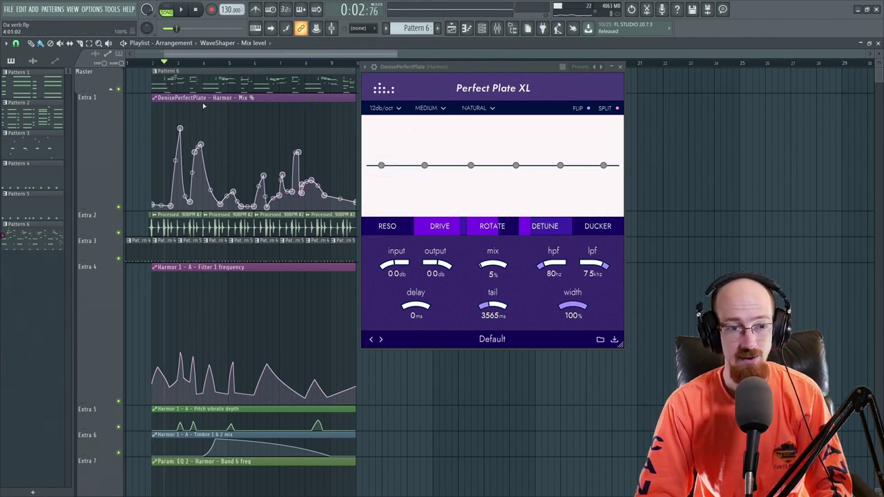
pyautogui.press('space')
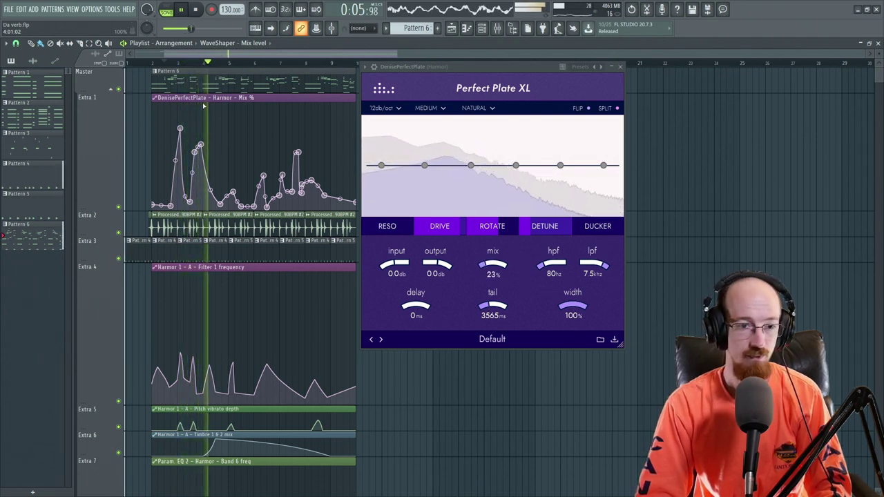
pyautogui.press('space')
pyautogui.click(217, 108)
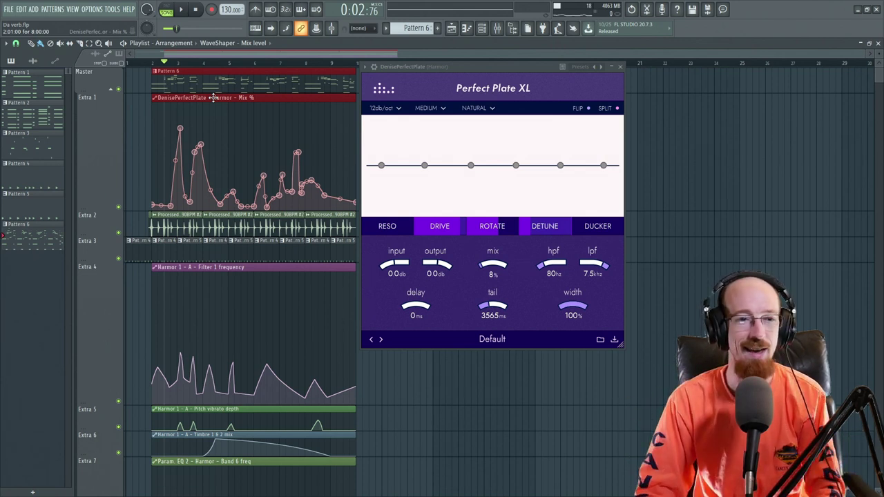
pyautogui.moveTo(171, 64)
pyautogui.mouseDown()
pyautogui.moveTo(184, 64)
pyautogui.moveTo(171, 67)
pyautogui.mouseUp()
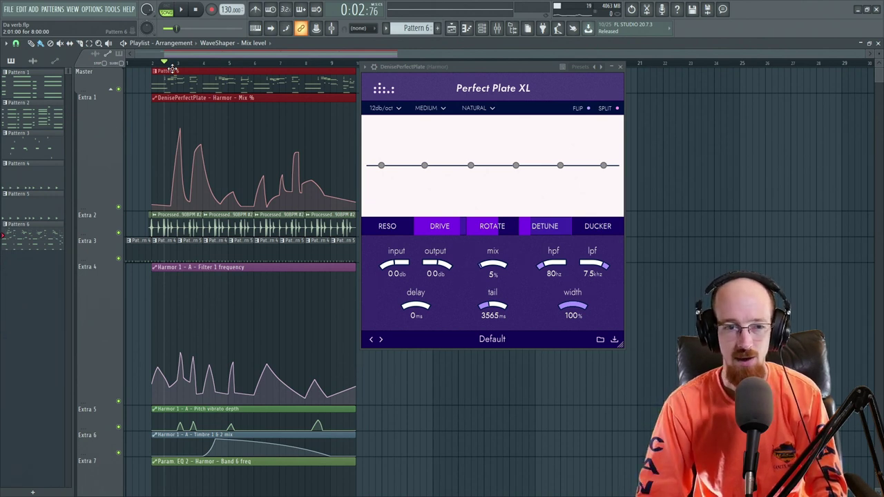
pyautogui.moveTo(210, 66)
pyautogui.mouseDown()
pyautogui.moveTo(323, 67)
pyautogui.moveTo(157, 70)
pyautogui.mouseUp()
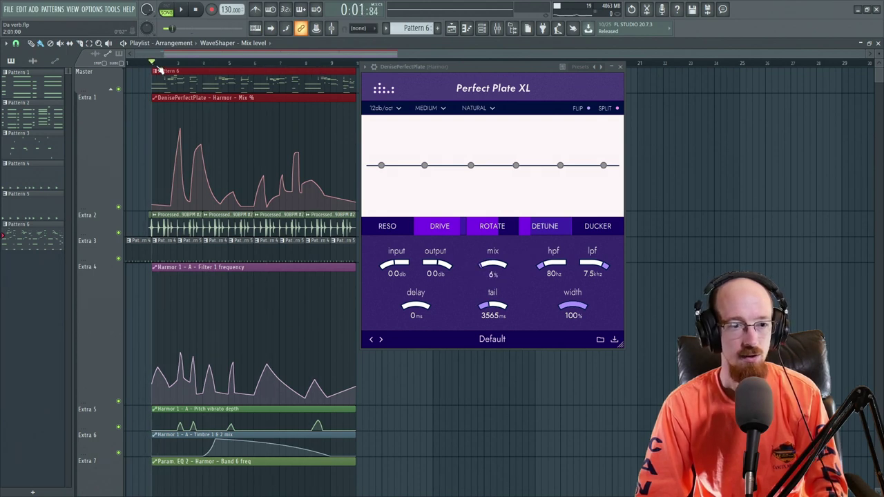
# Nudge the Perfect Plate XL window slightly right and bring it into focus.
pyautogui.scroll(5, 158, 69)
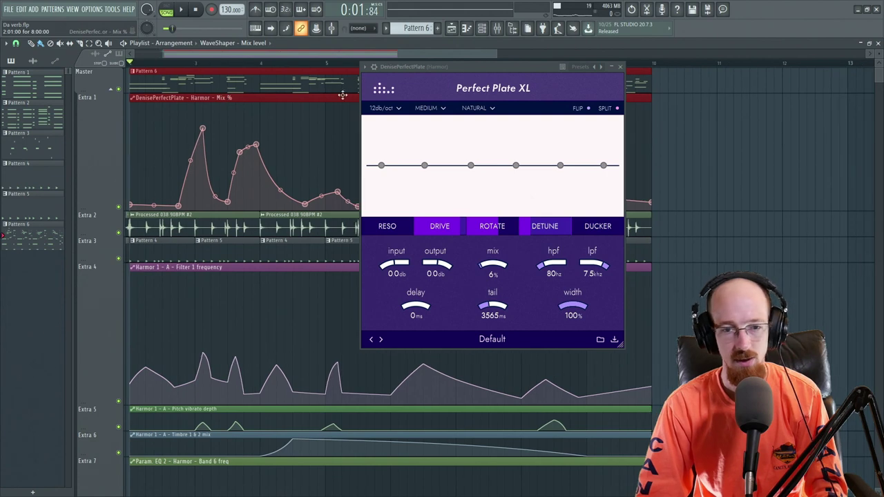
pyautogui.moveTo(463, 64); pyautogui.dragTo(491, 64)
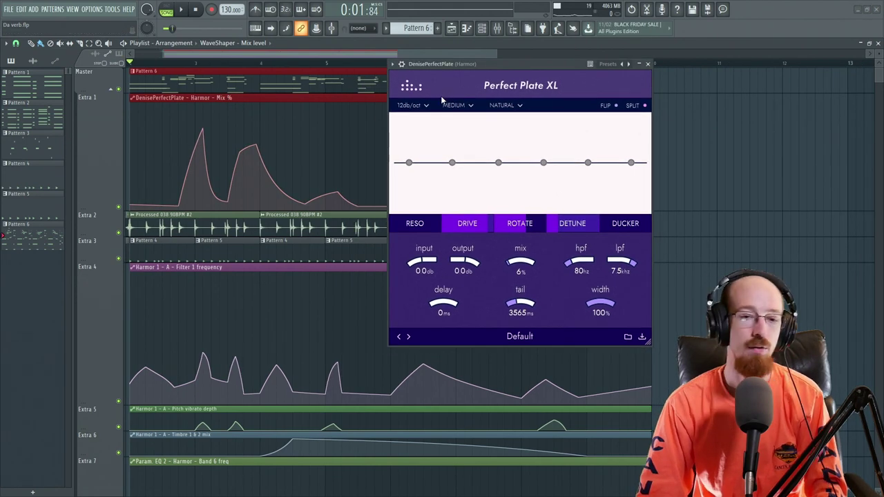
pyautogui.scroll(-4, 324, 97)
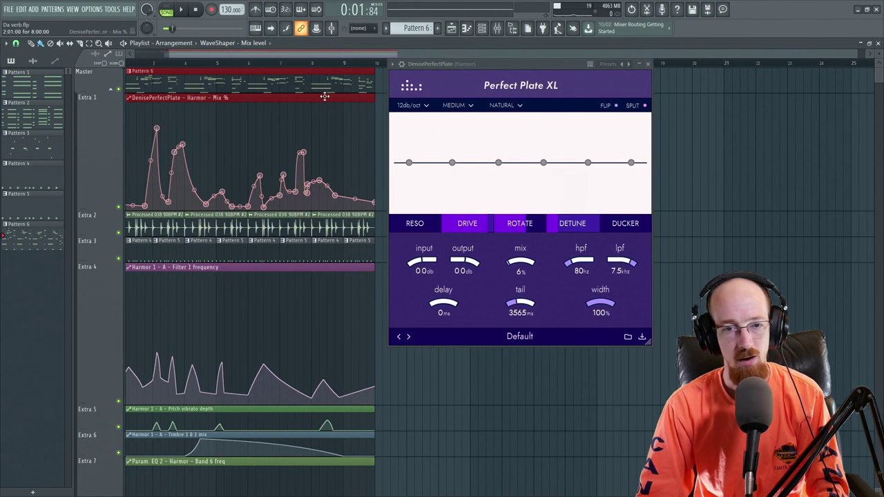
pyautogui.hscroll(-2, 306, 96)
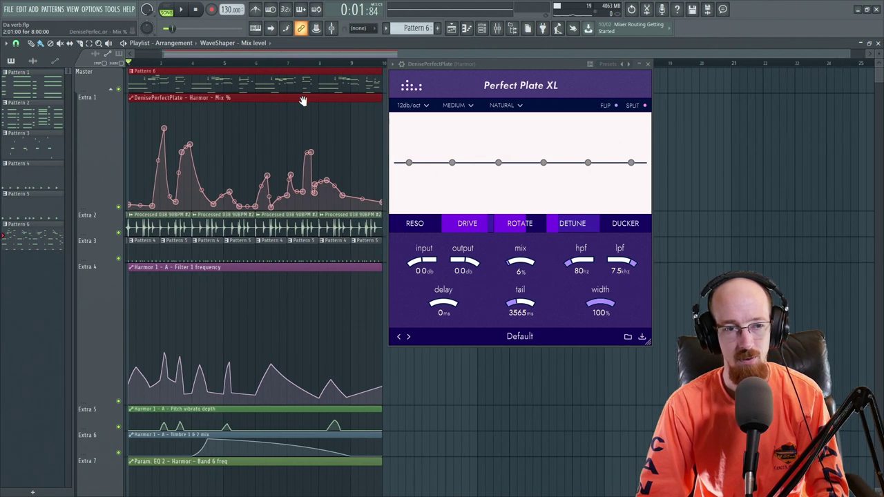
pyautogui.click(498, 63)
# Browse the Reso, Drive, Rotate, Detune and Ducker panels, ending on Drive (tape 81%, buzz 79%).
pyautogui.moveTo(462, 225)
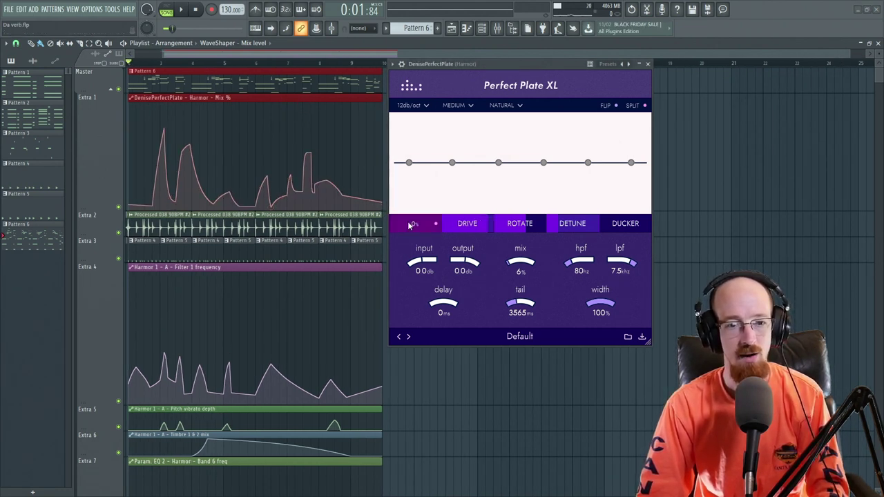
pyautogui.moveTo(637, 225)
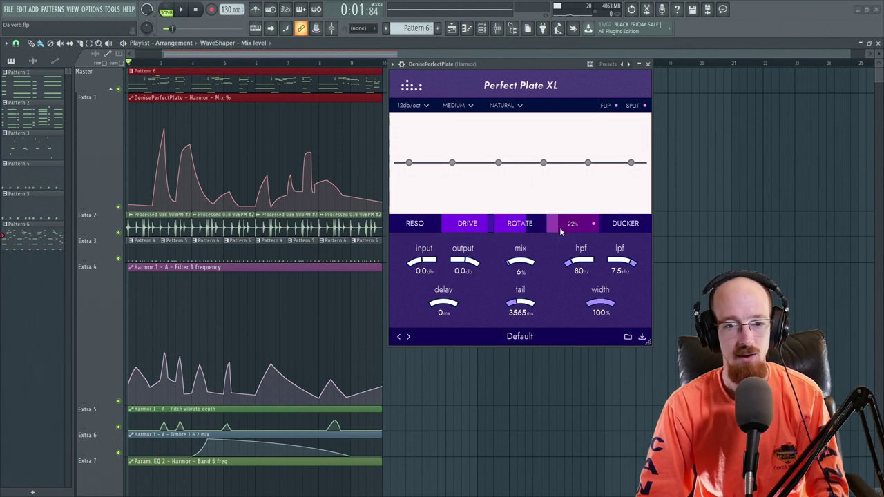
pyautogui.click(414, 224)
pyautogui.click(466, 225)
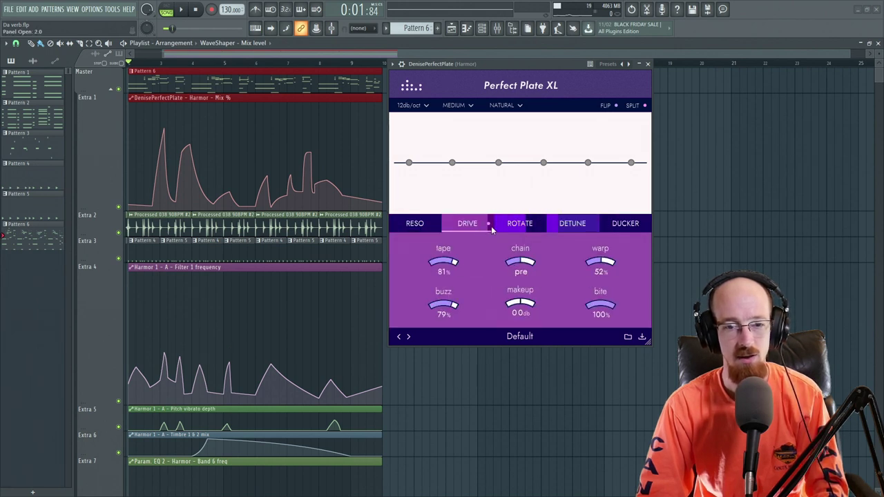
pyautogui.click(520, 225)
pyautogui.click(589, 225)
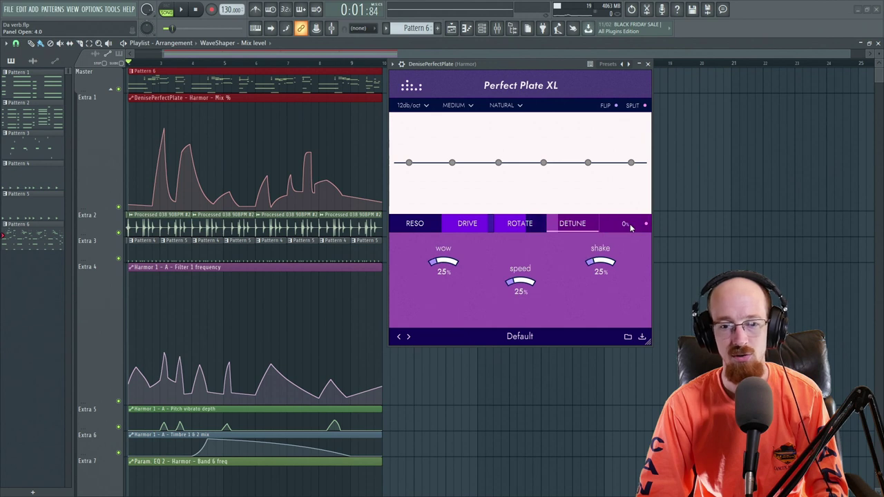
pyautogui.click(625, 224)
pyautogui.click(467, 225)
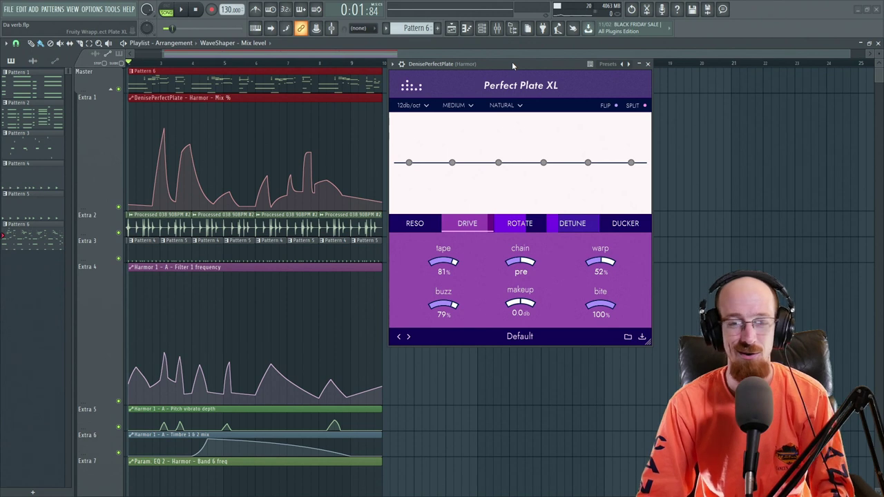
# Return Perfect Plate XL to its main page: mix 5%, tail 3565 ms, width 100%.
pyautogui.click(467, 225)
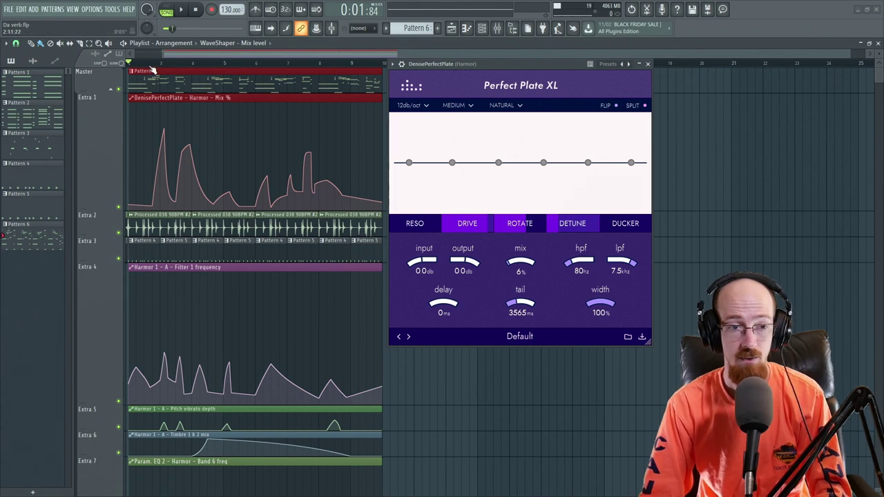
pyautogui.scroll(2, 255, 147)
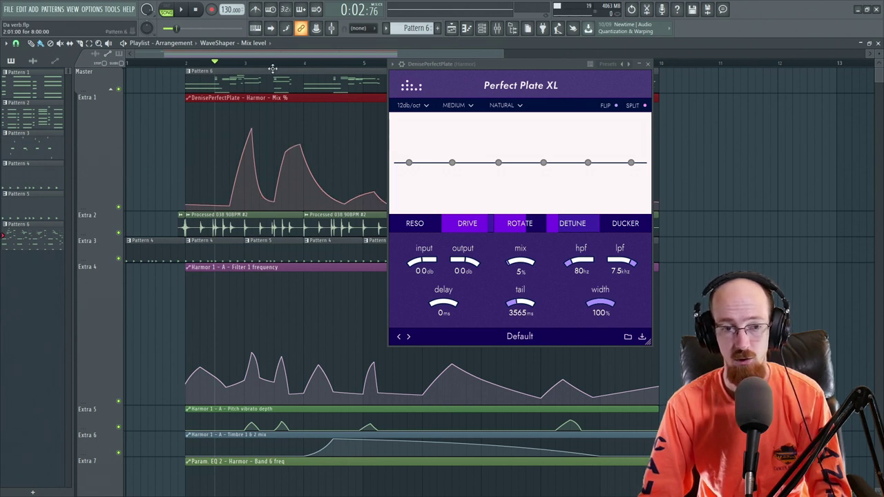
# Show the wrapper header again and play the song twice to hear the reverb.
pyautogui.click(402, 66)
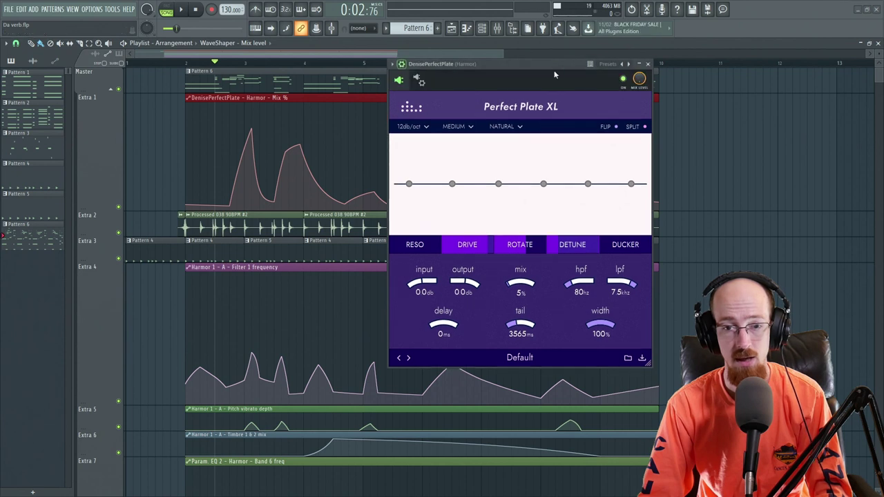
pyautogui.press('space')
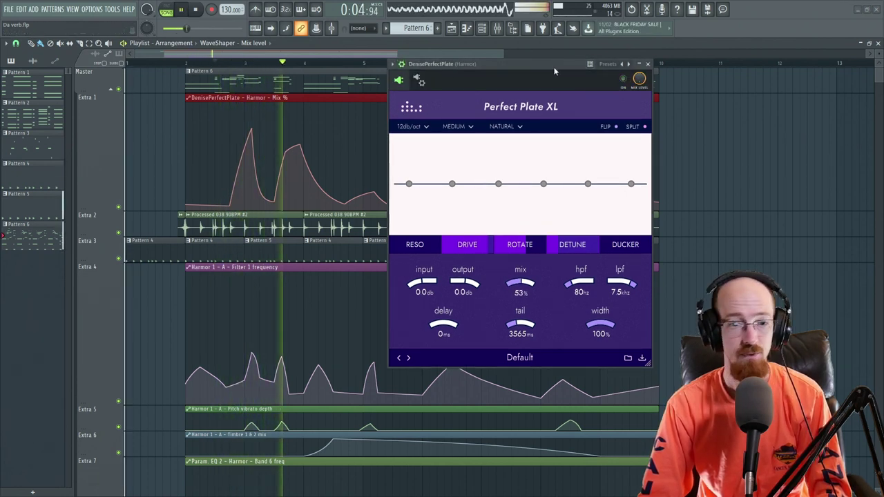
pyautogui.press('space')
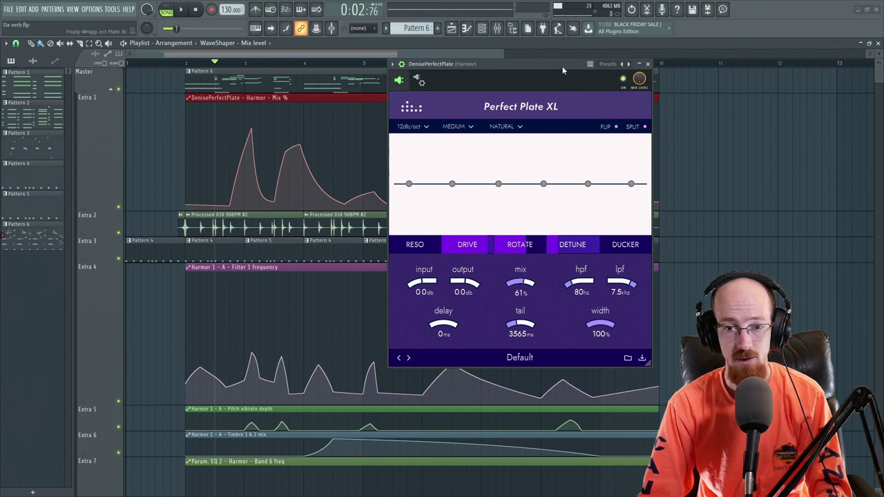
pyautogui.press('space')
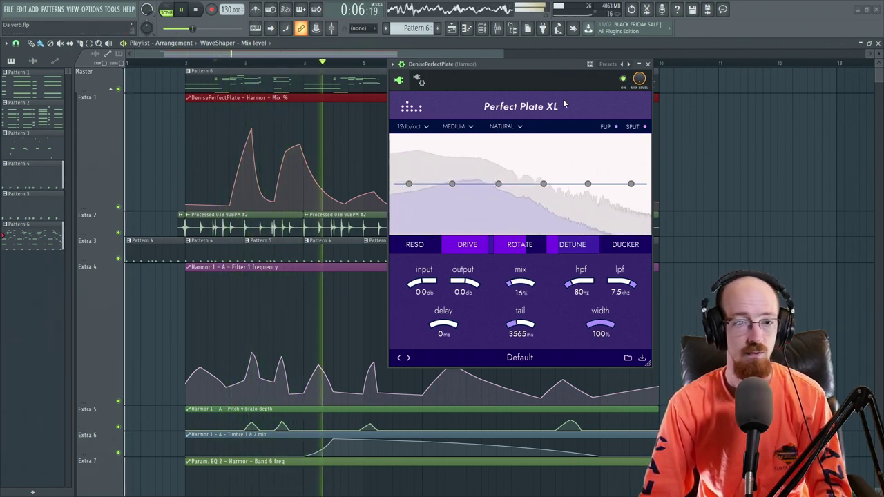
pyautogui.press('space')
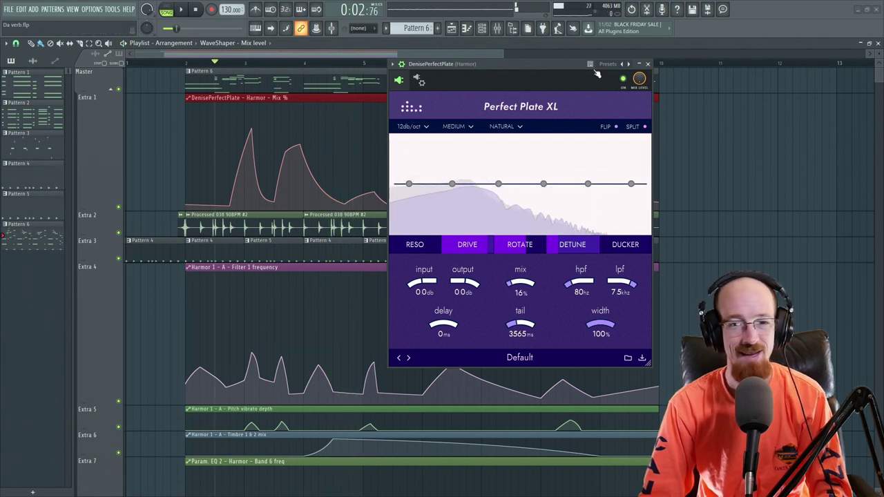
# Compare the reverb width at 0% and 100% during playback, leaving it at 100%.
pyautogui.moveTo(267, 123)
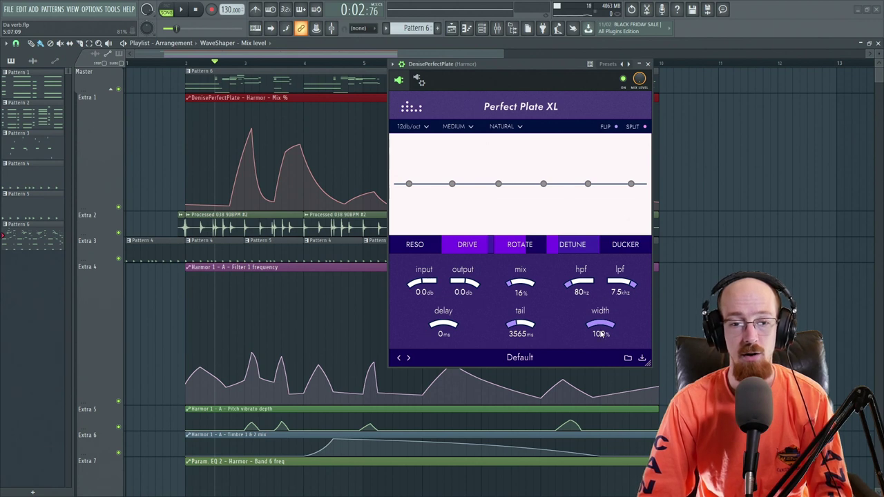
pyautogui.moveTo(601, 334); pyautogui.dragTo(601, 373)
pyautogui.press('space')
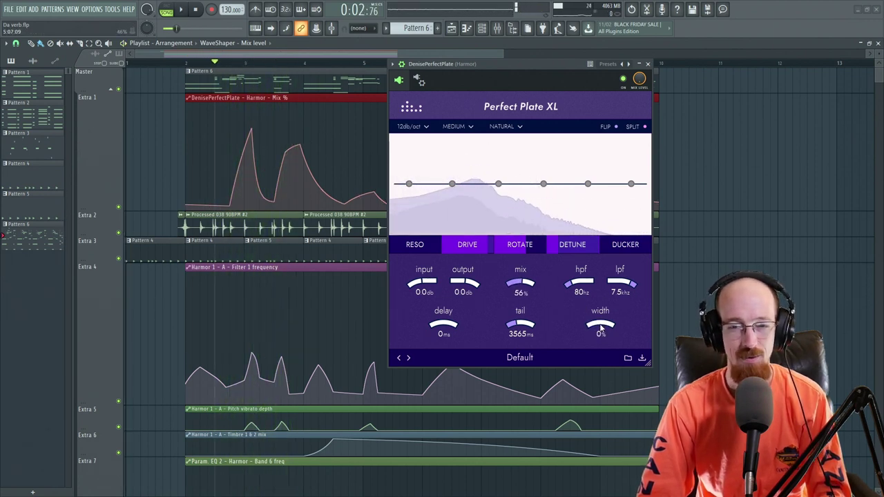
pyautogui.moveTo(601, 331); pyautogui.dragTo(601, 290)
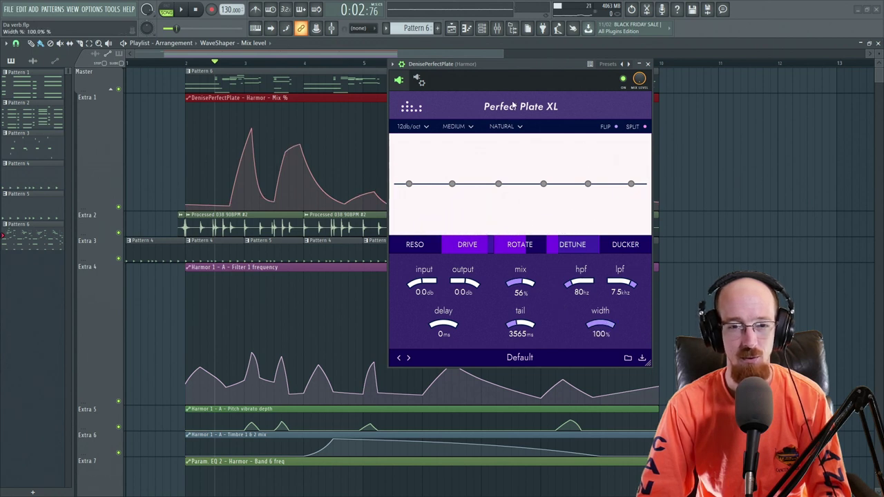
pyautogui.press('space')
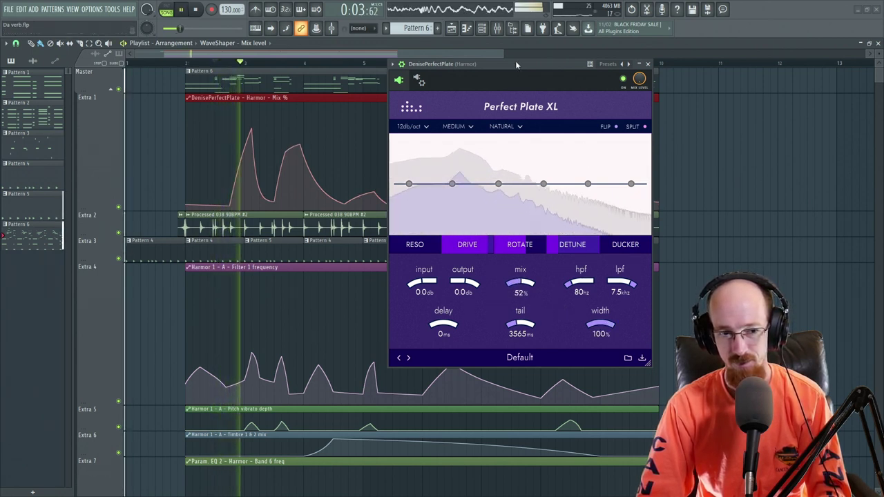
# Open the Drive saturation panel and compare the song with Drive off and on.
pyautogui.press('space')
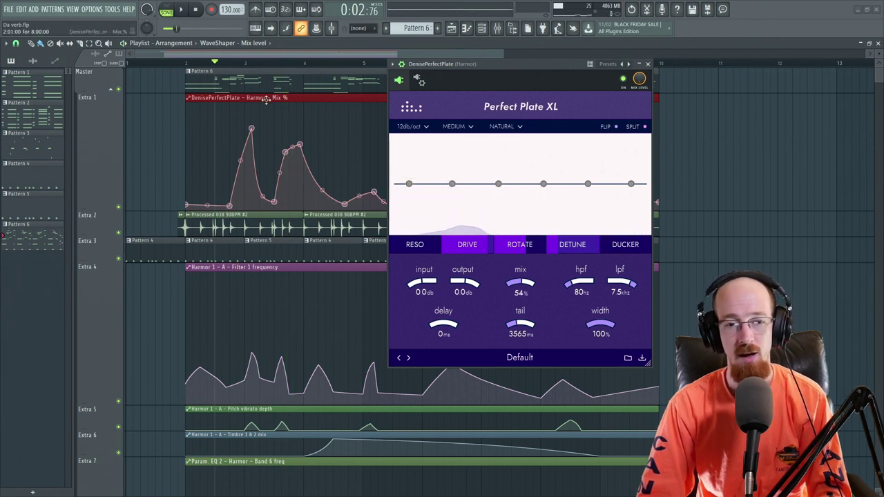
pyautogui.click(466, 247)
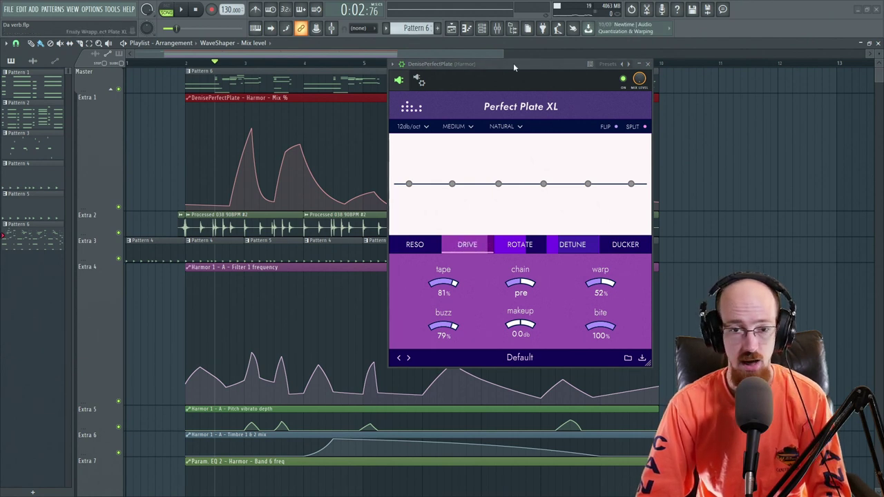
pyautogui.click(489, 246)
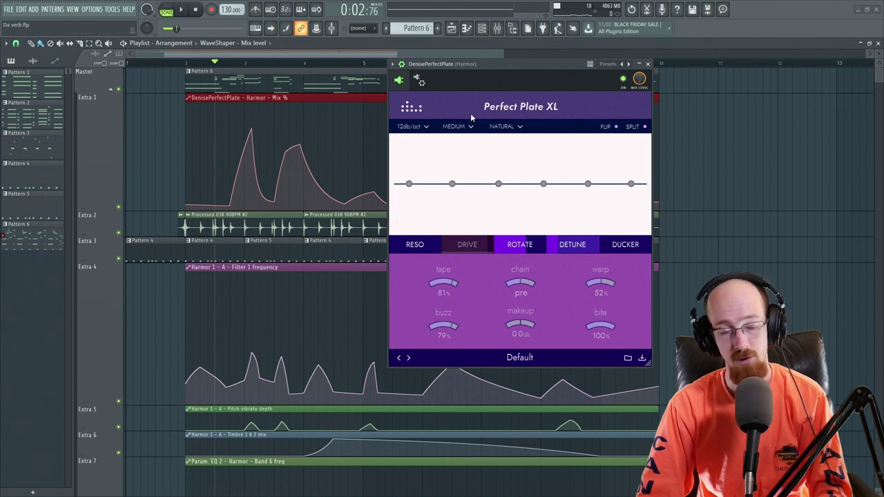
pyautogui.press('space')
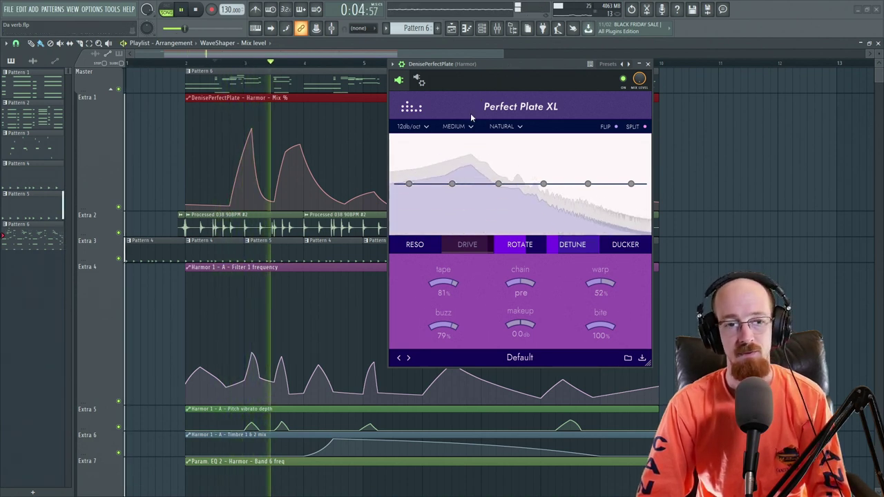
pyautogui.press('space')
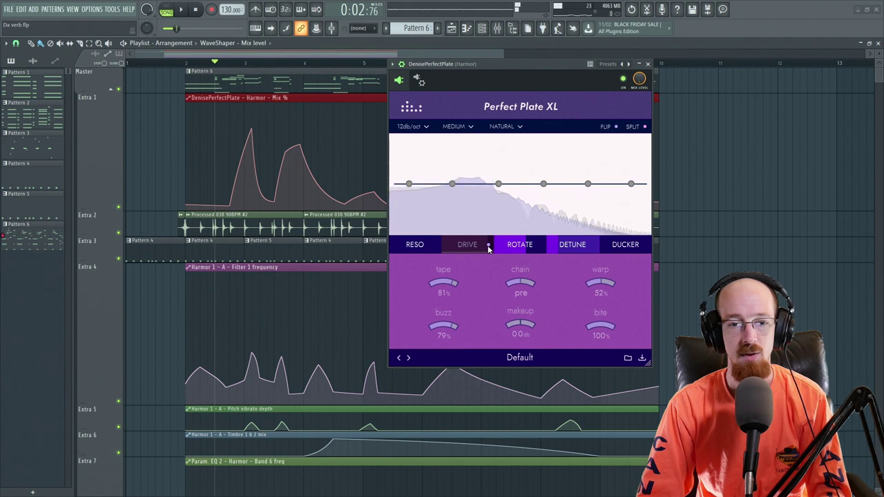
pyautogui.click(489, 249)
pyautogui.press('space')
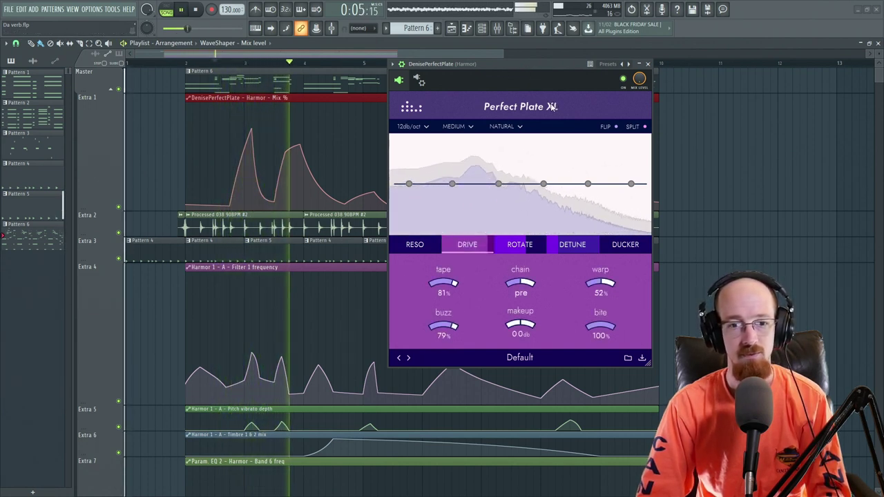
pyautogui.press('space')
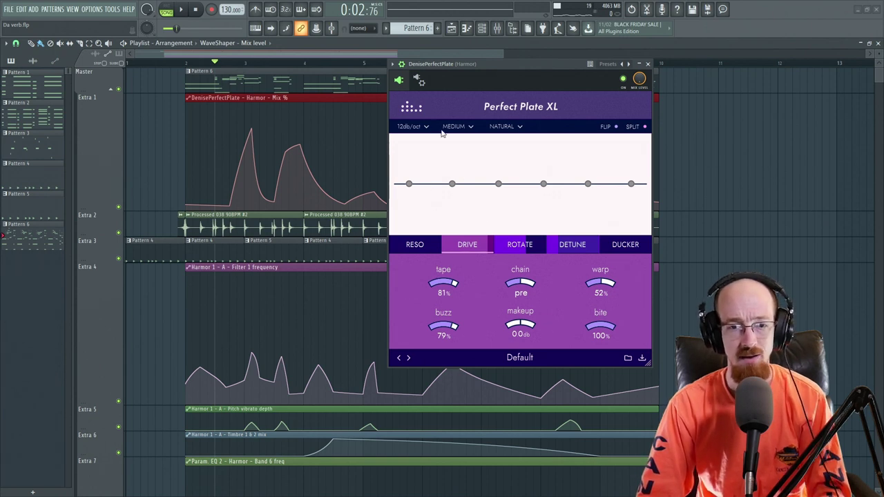
# Repeat the Drive on/off comparison, leave Drive enabled, and open the Rotate panel.
pyautogui.click(487, 246)
pyautogui.press('space')
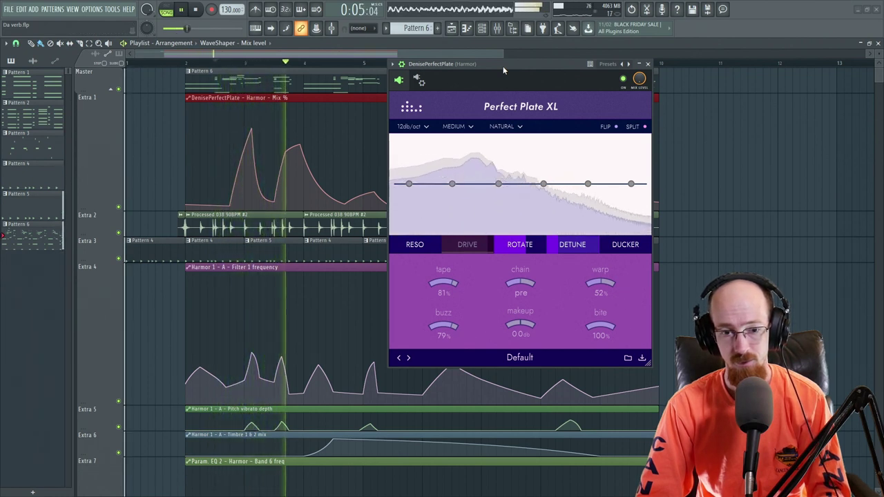
pyautogui.press('space')
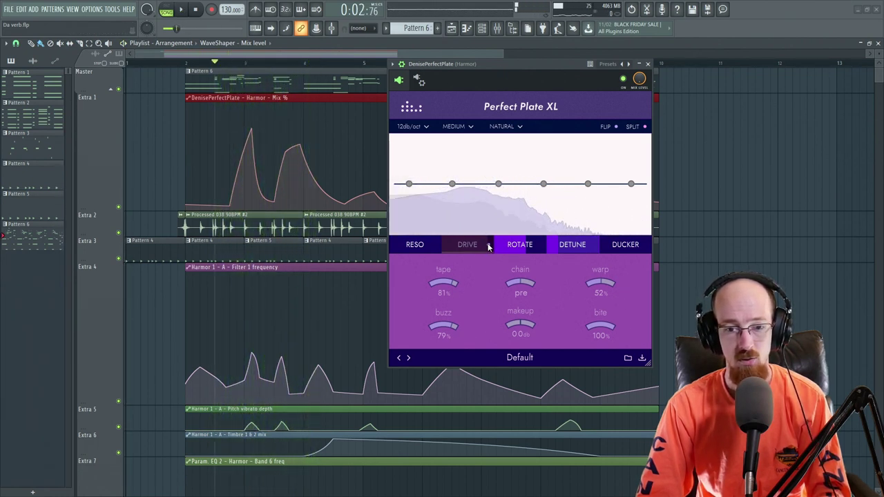
pyautogui.click(489, 246)
pyautogui.press('space')
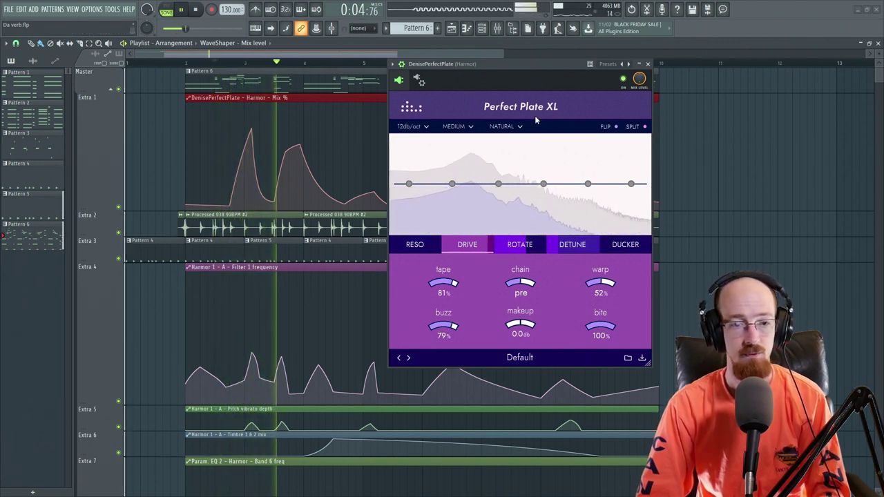
pyautogui.press('space')
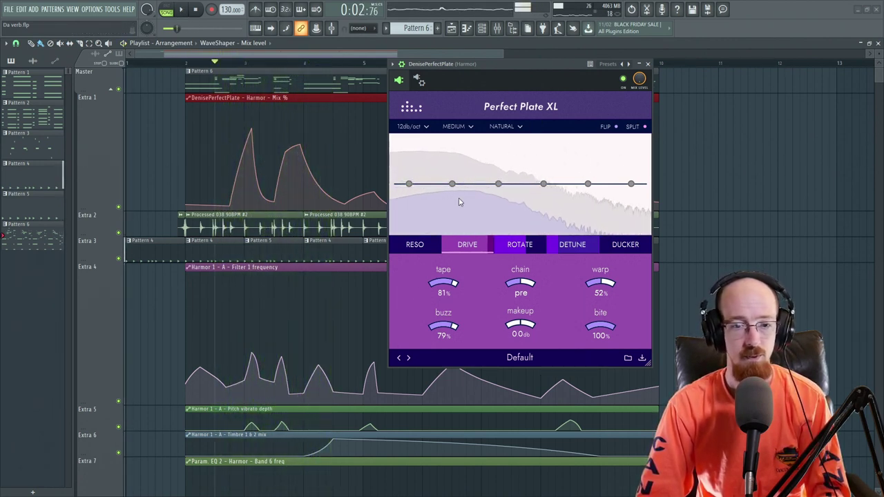
pyautogui.moveTo(475, 244)
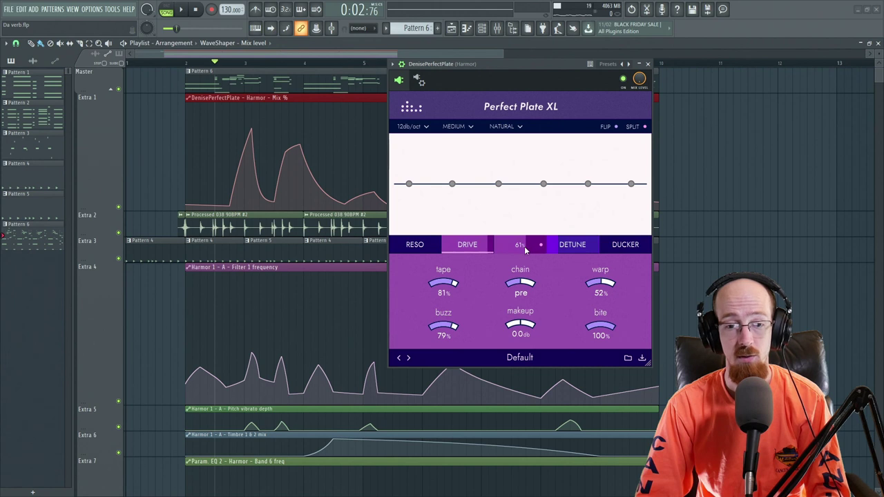
pyautogui.click(523, 248)
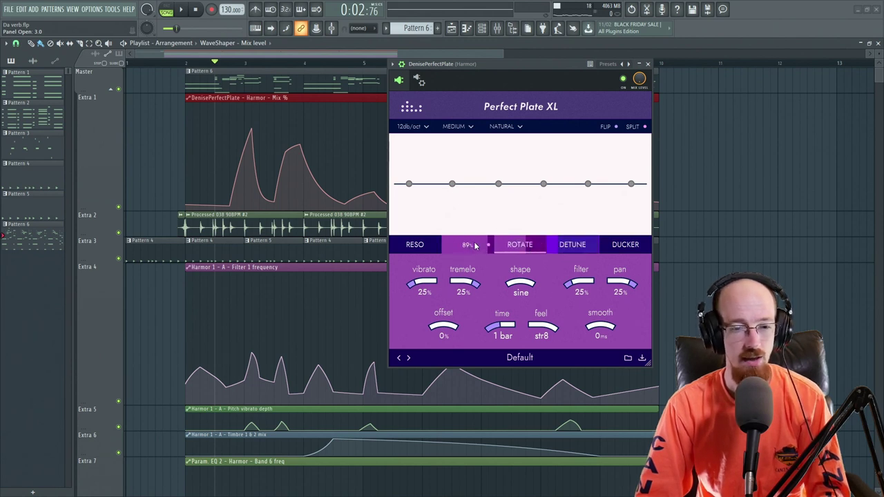
# Review the main, Rotate and Detune pages, settle on Drive, and move the window right to reveal automation.
pyautogui.click(468, 246)
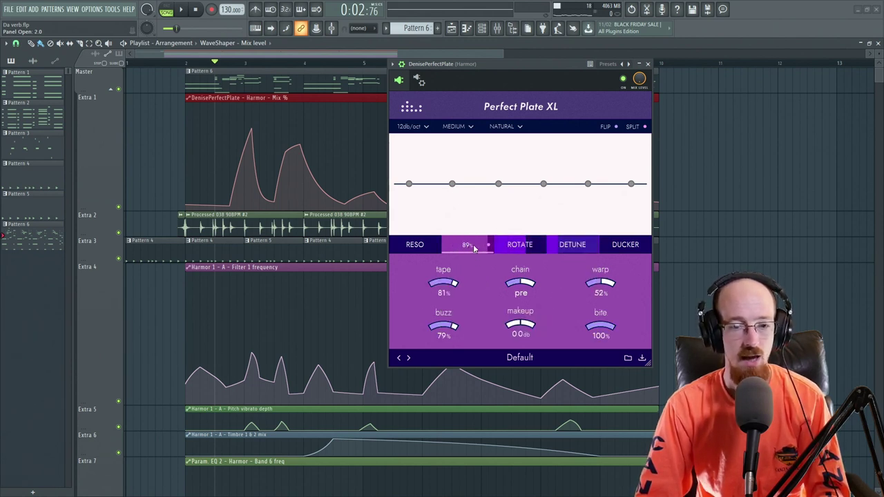
pyautogui.click(468, 247)
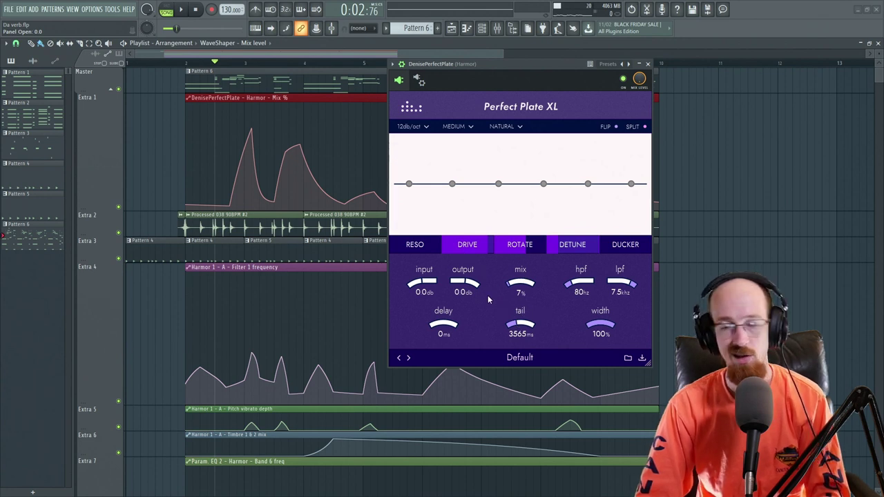
pyautogui.click(522, 251)
pyautogui.click(567, 247)
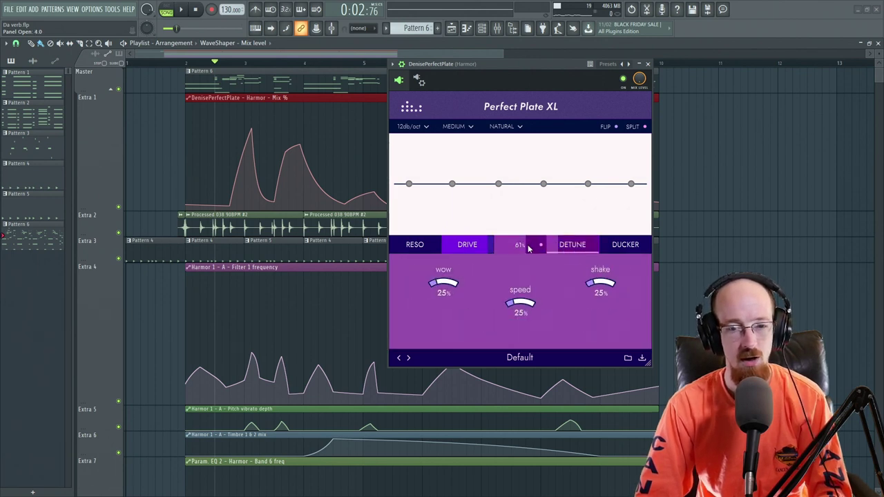
pyautogui.click(543, 252)
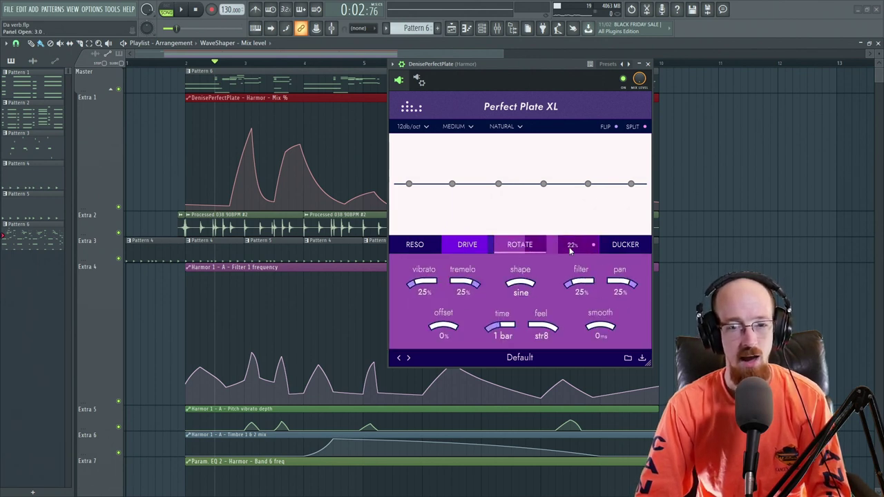
pyautogui.click(476, 251)
pyautogui.moveTo(510, 65); pyautogui.dragTo(700, 62)
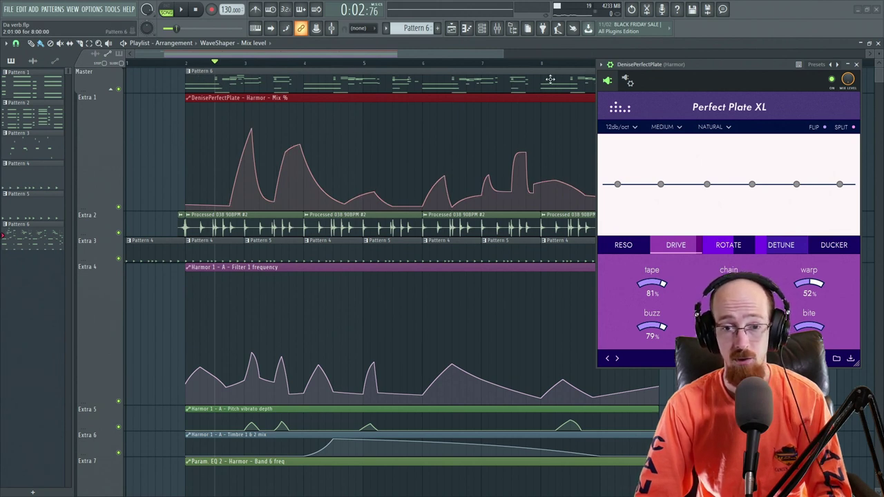
# Audition the Drive settings (tape 81%, buzz 79%) by playing from bar 6.
pyautogui.moveTo(200, 204)
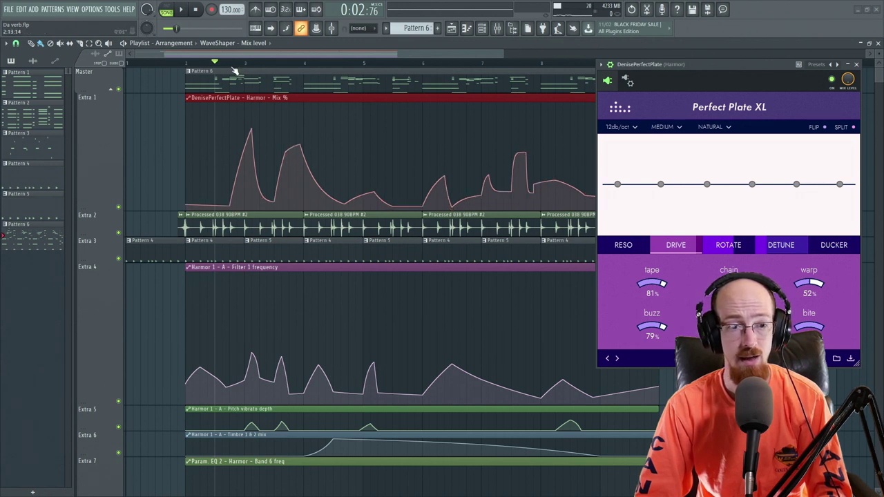
pyautogui.press('space')
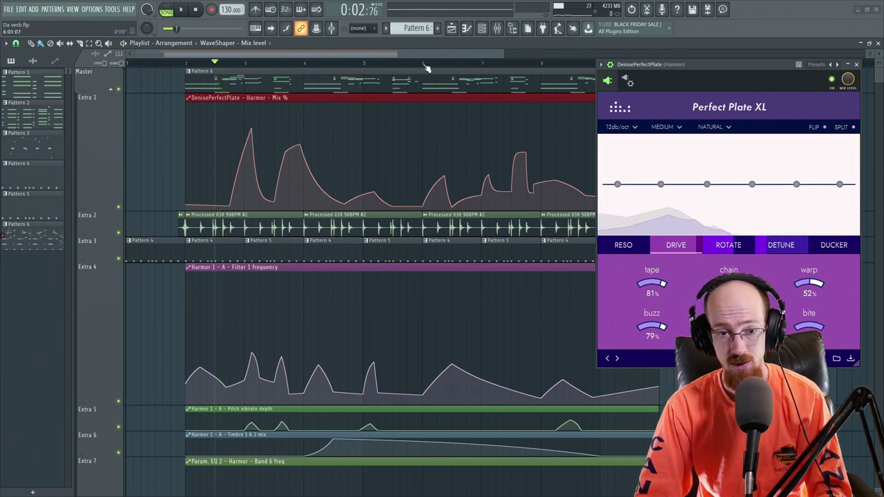
pyautogui.click(423, 64)
pyautogui.moveTo(433, 211)
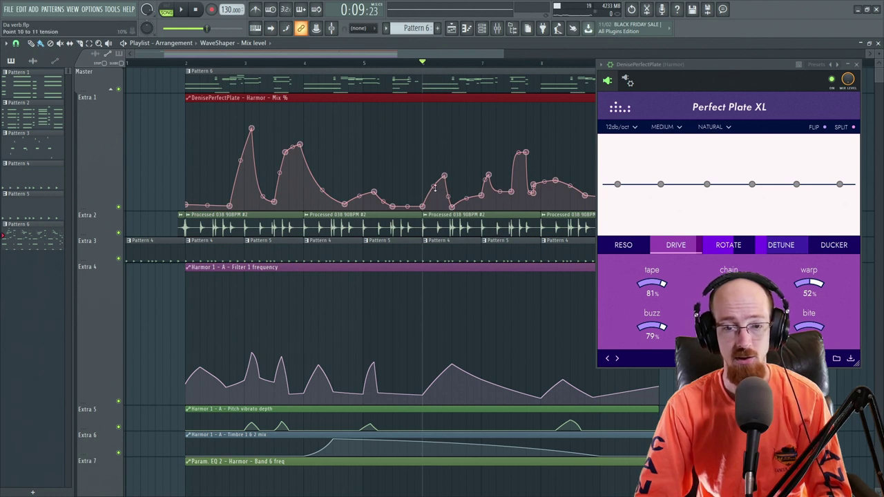
pyautogui.press('space')
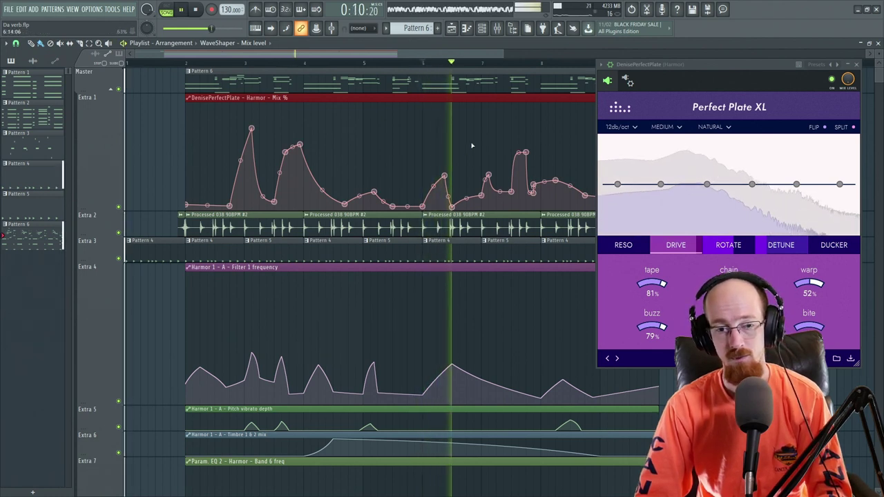
pyautogui.press('space')
pyautogui.moveTo(504, 152)
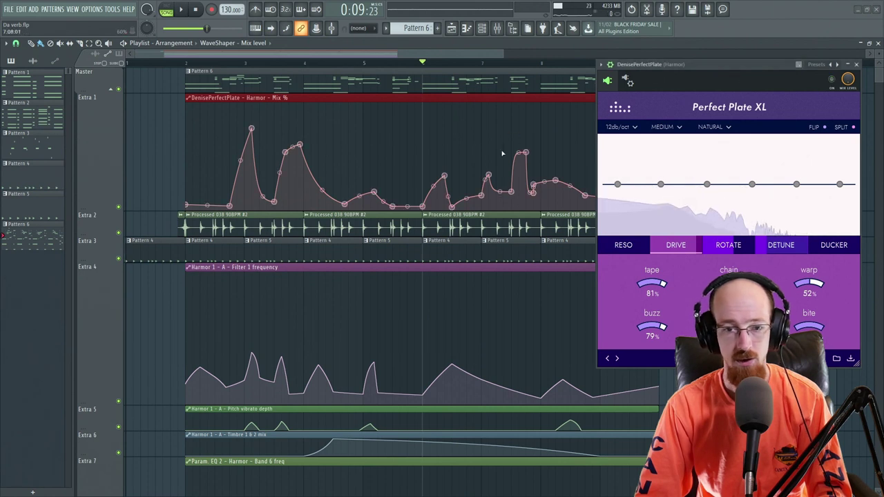
pyautogui.press('space')
pyautogui.press('space')
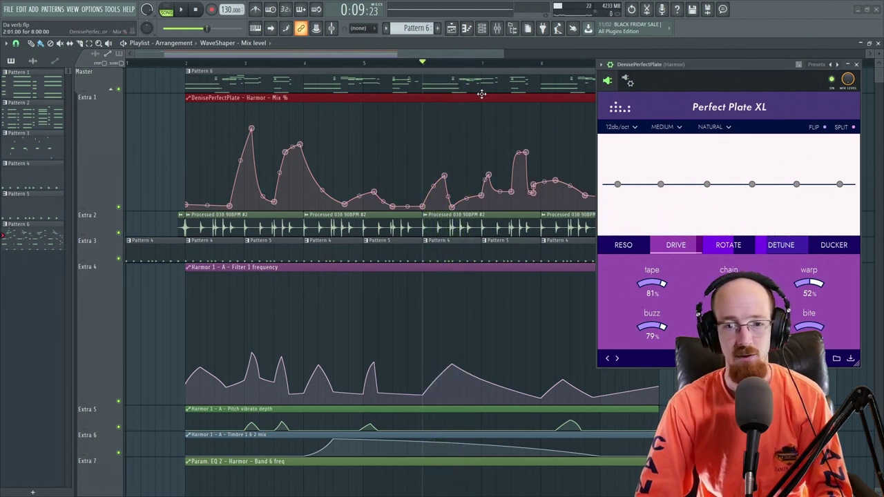
# Play again from between bars 7 and 8, then move the reverb window up and left.
pyautogui.click(509, 67)
pyautogui.press('space')
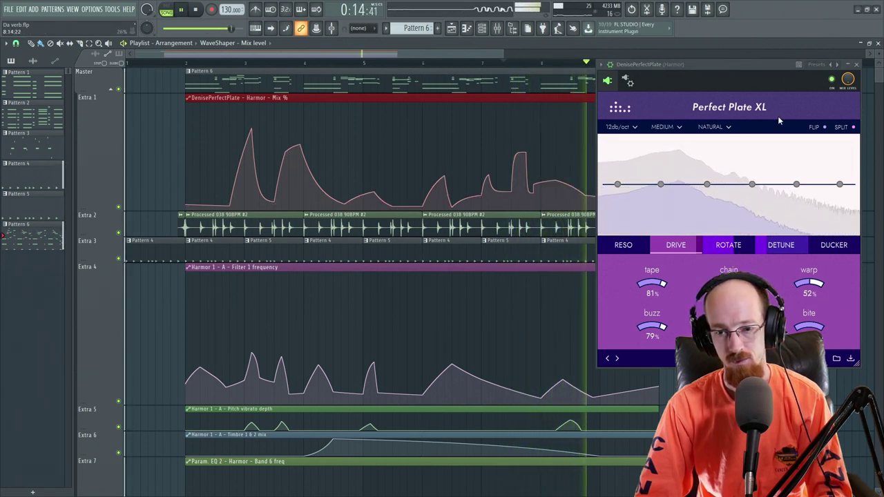
pyautogui.press('space')
pyautogui.press('space')
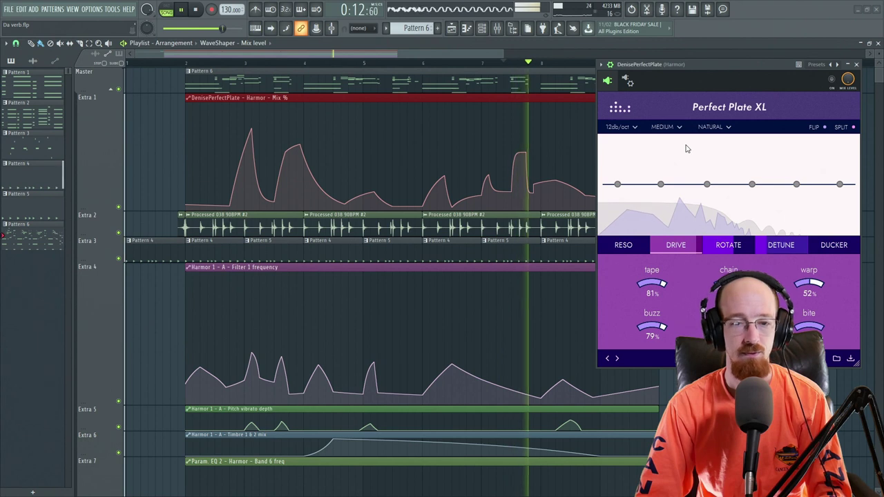
pyautogui.press('space')
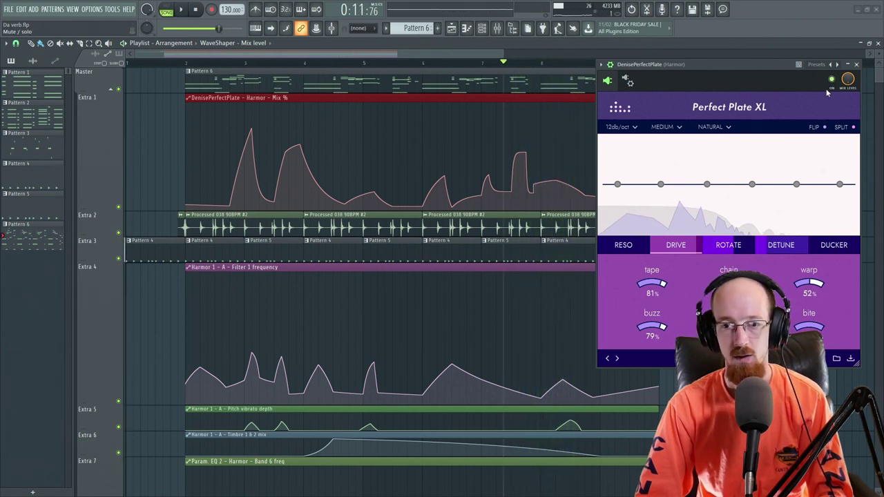
pyautogui.moveTo(722, 63); pyautogui.dragTo(679, 56)
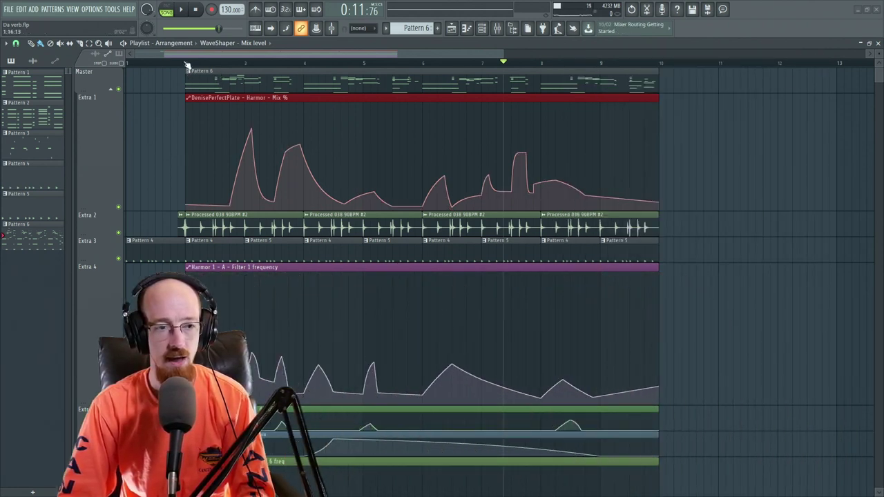
# Set the song position to bar 2, move the Main Kontakt reverb window right, and audition it.
pyautogui.click(185, 63)
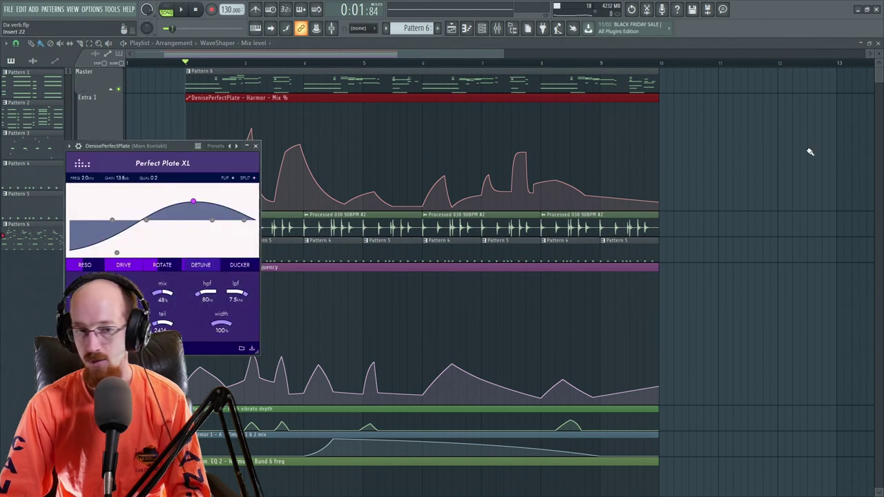
pyautogui.moveTo(202, 154); pyautogui.dragTo(778, 100)
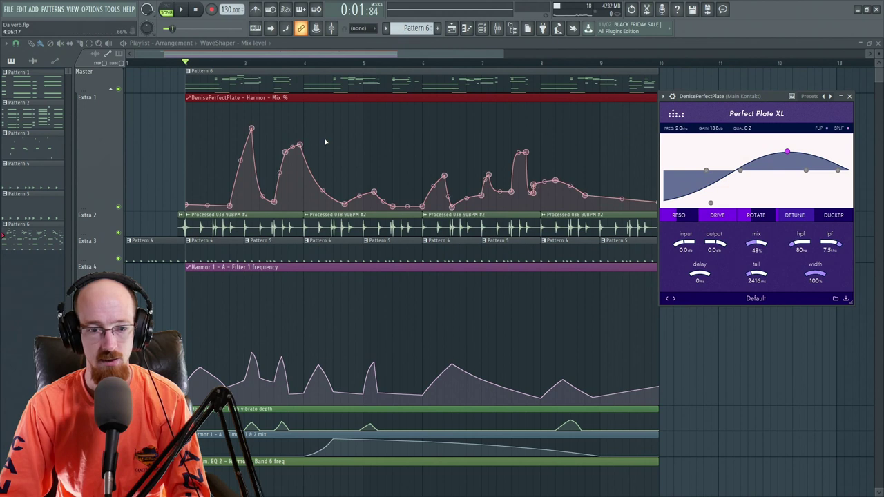
pyautogui.press('space')
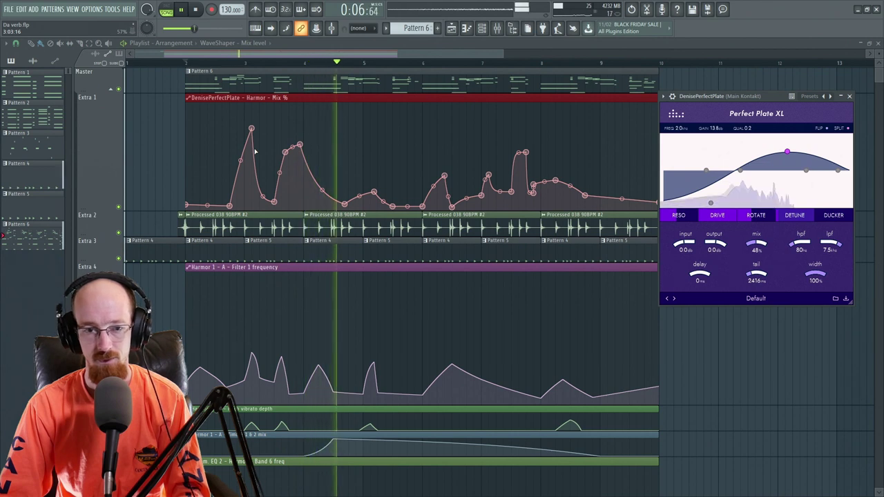
pyautogui.press('space')
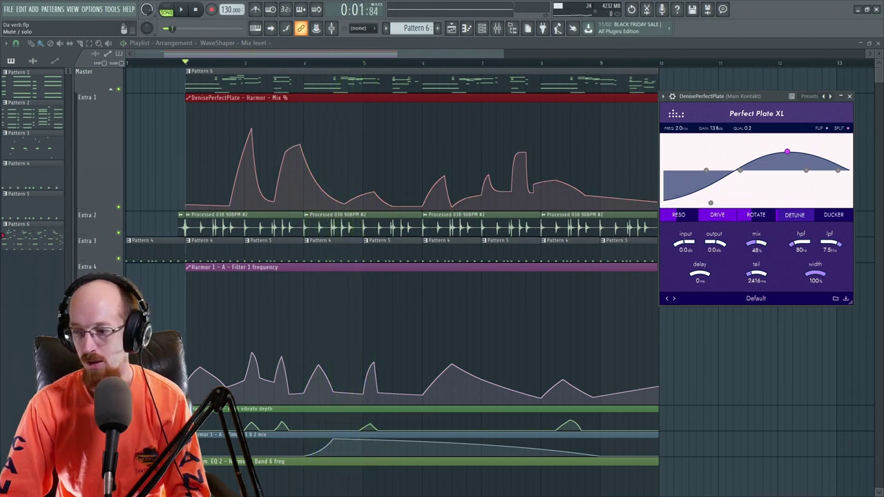
pyautogui.press('space')
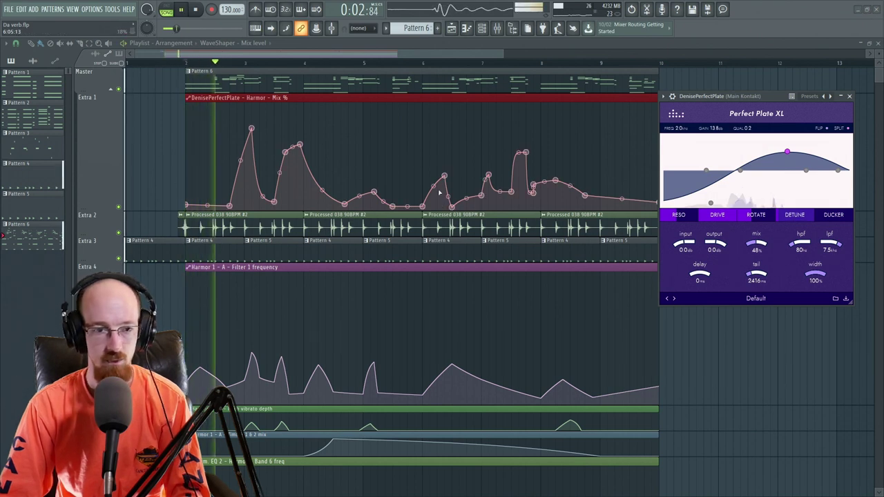
# Reveal the wrapper header and audition Perfect Plate XL again at mix 48%, tail 2416 ms.
pyautogui.moveTo(744, 97); pyautogui.dragTo(741, 94)
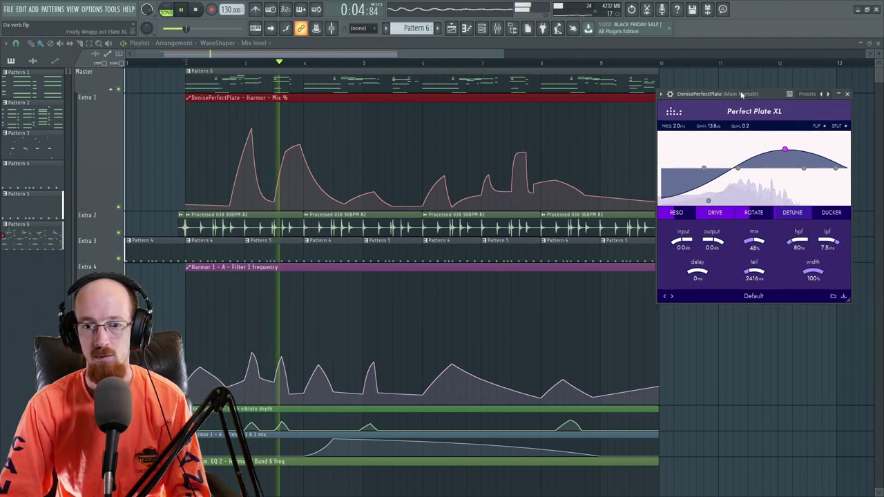
pyautogui.press('space')
pyautogui.click(660, 93)
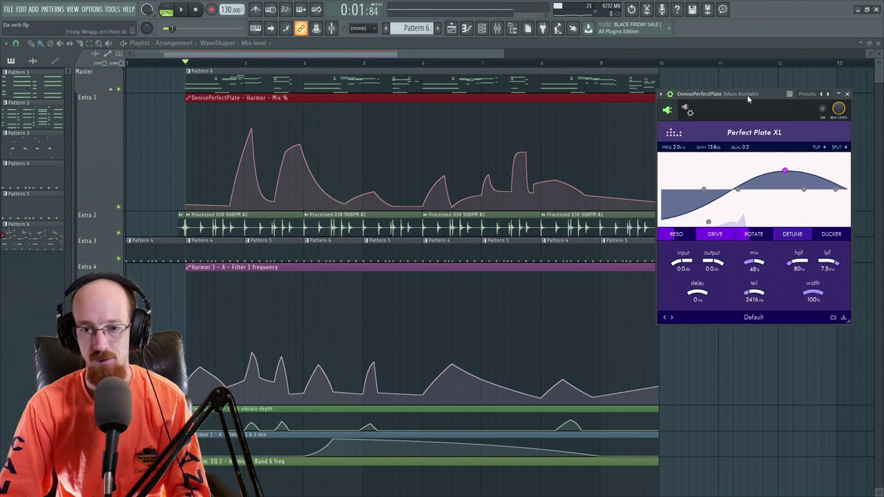
pyautogui.press('space')
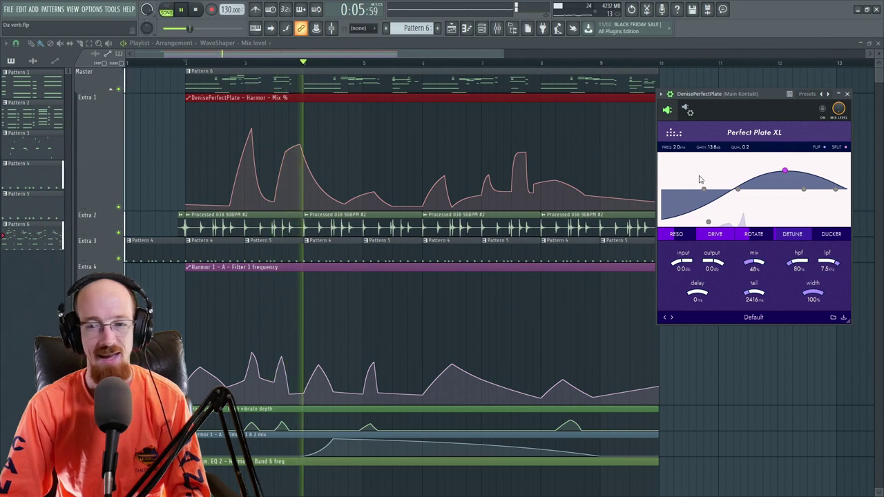
pyautogui.press('space')
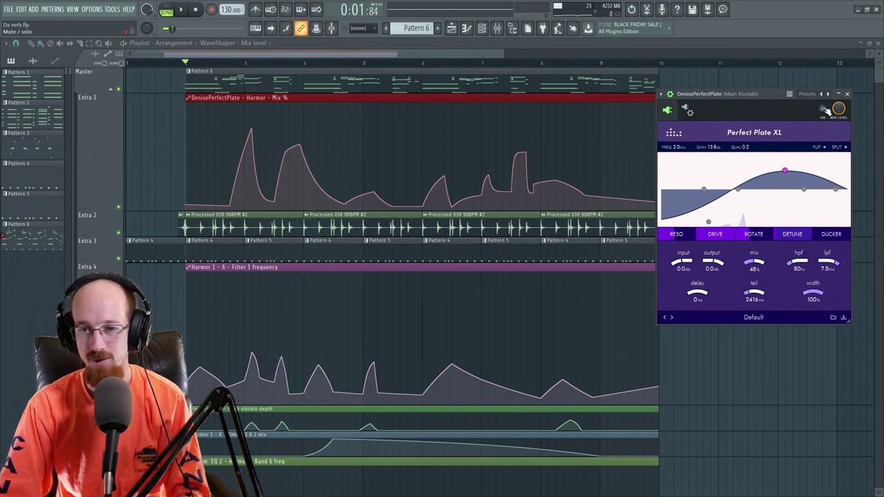
pyautogui.moveTo(824, 110); pyautogui.dragTo(808, 101)
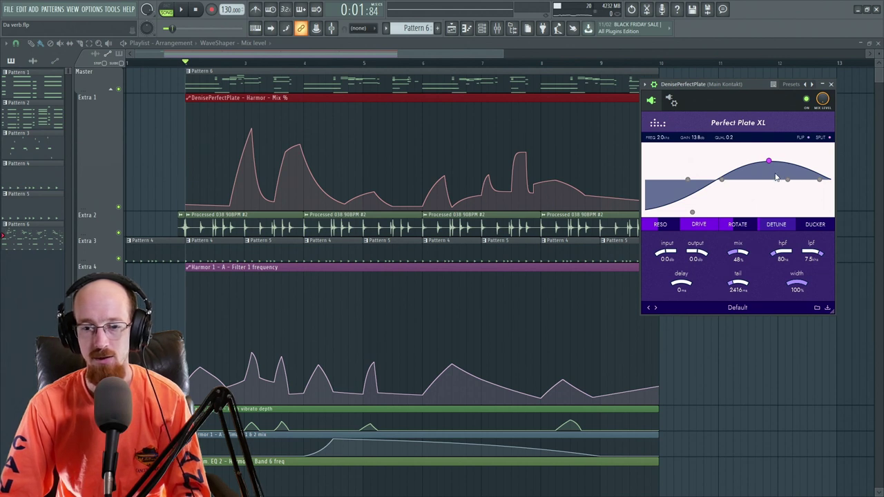
# Set the Main Kontakt reverb's Detune to 23% while auditioning, then review Drive and return.
pyautogui.moveTo(738, 232)
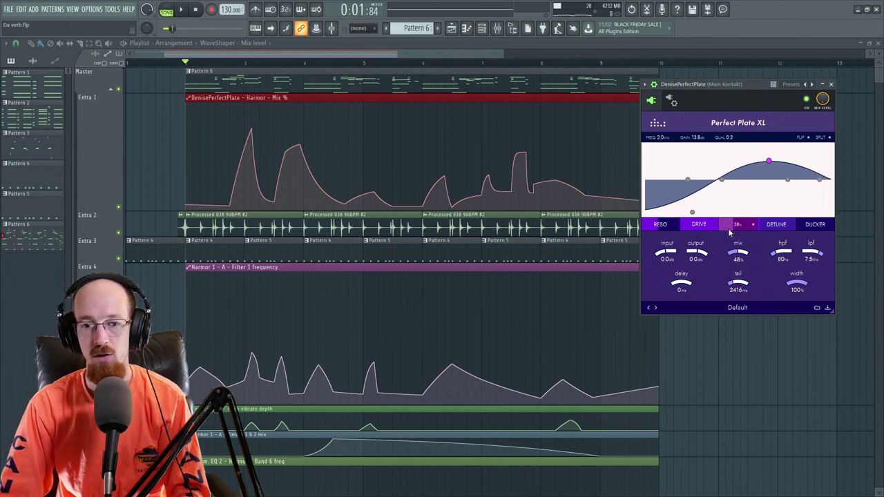
pyautogui.click(739, 225)
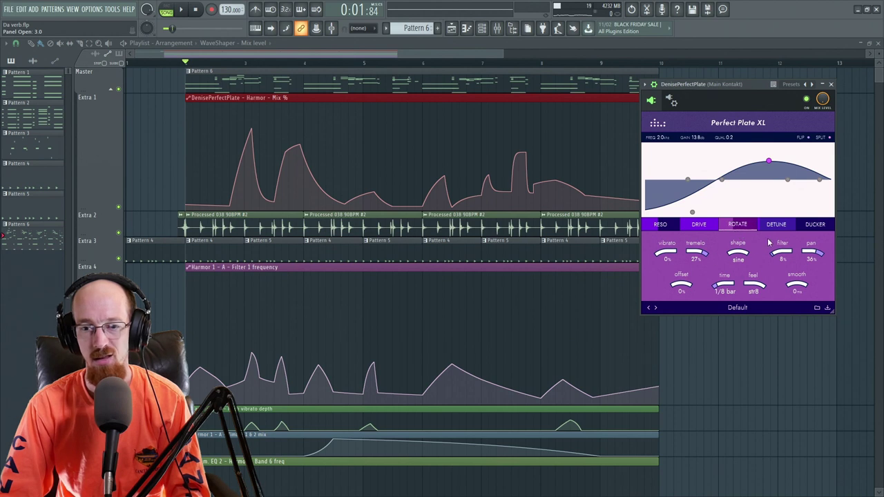
pyautogui.click(775, 225)
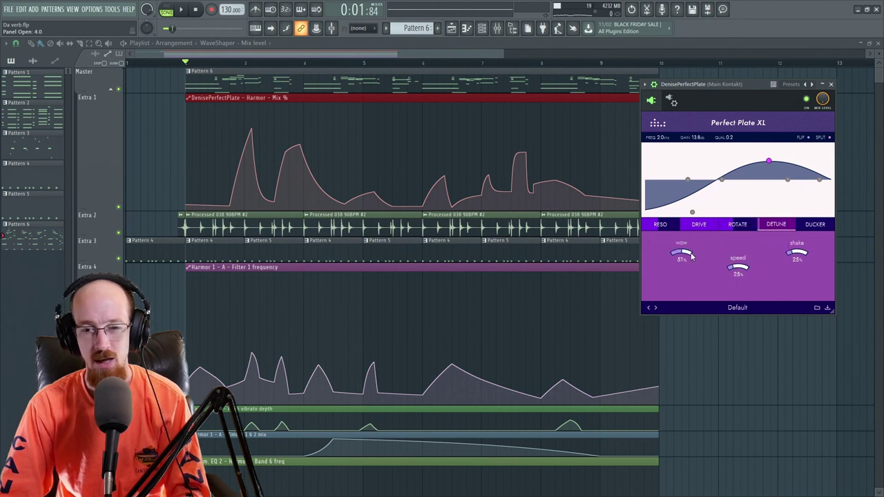
pyautogui.moveTo(776, 227); pyautogui.dragTo(778, 210)
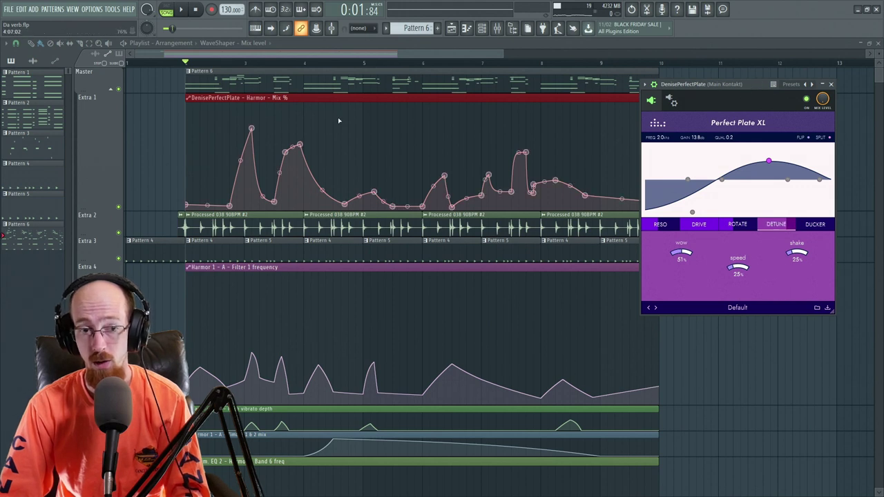
pyautogui.press('space')
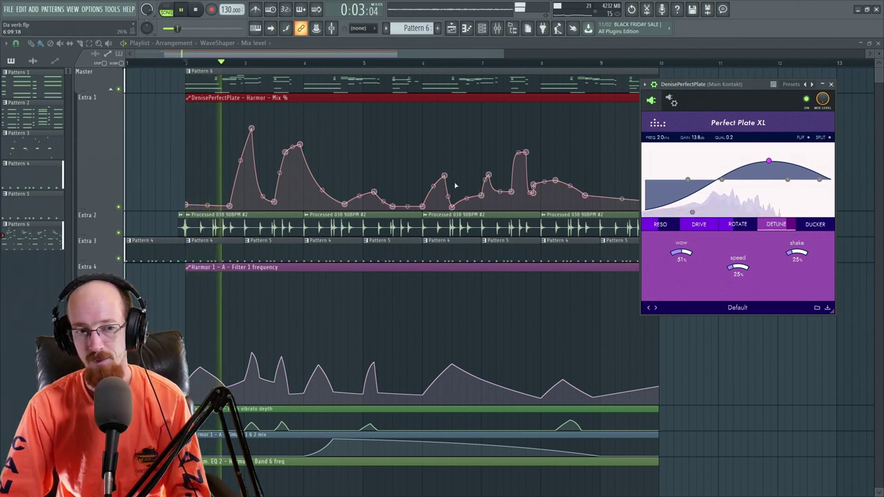
pyautogui.moveTo(779, 230); pyautogui.dragTo(763, 216)
pyautogui.press('space')
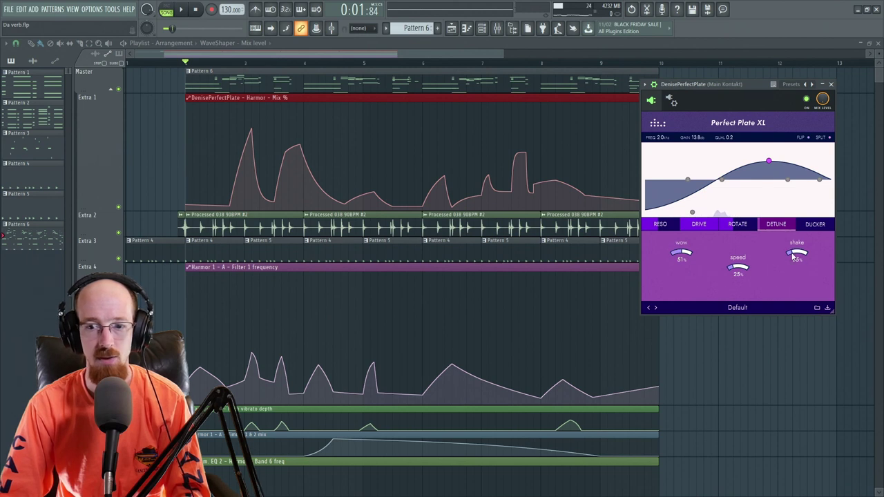
pyautogui.click(695, 225)
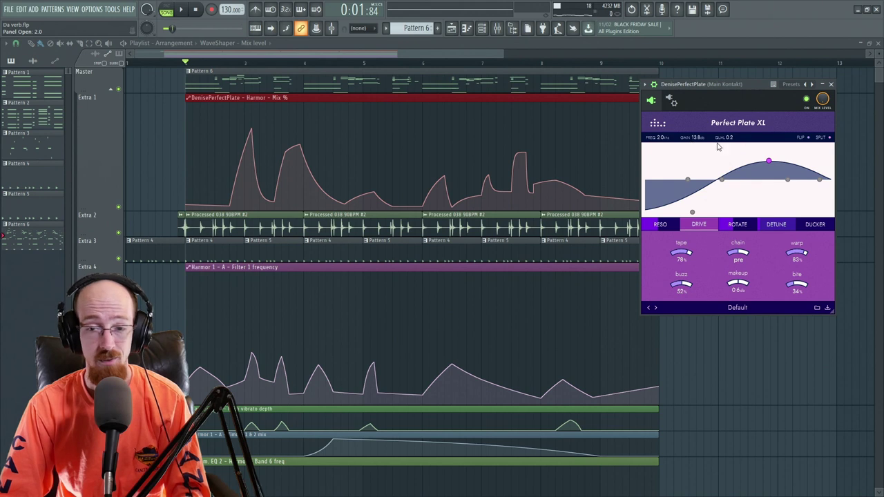
pyautogui.click(698, 224)
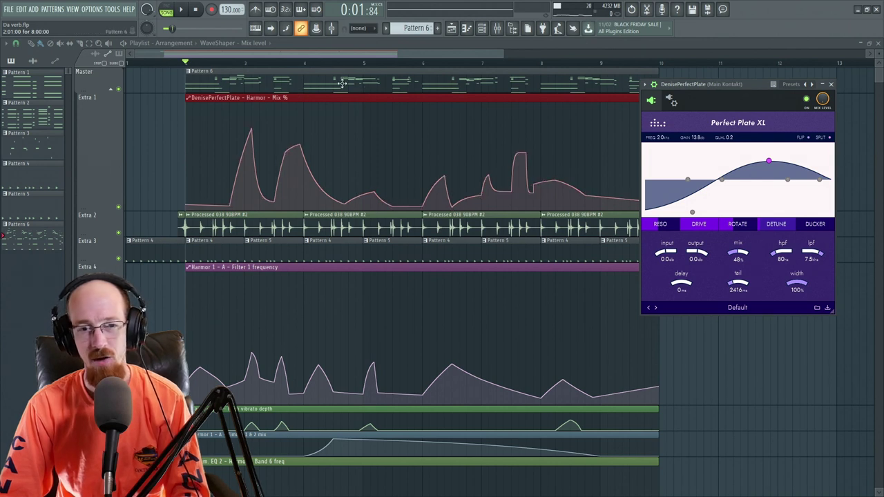
# Show the Reso page with the reverb window enlarged and moved left.
pyautogui.click(660, 224)
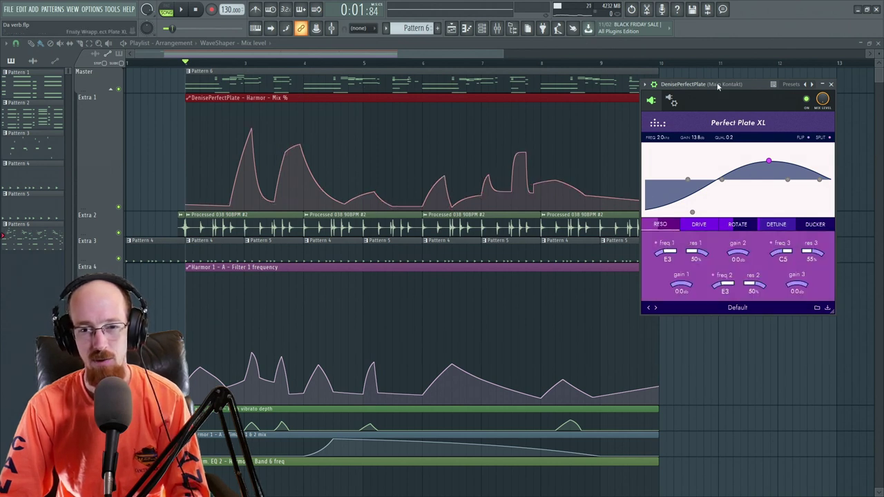
pyautogui.moveTo(692, 83); pyautogui.dragTo(411, 74)
pyautogui.moveTo(551, 305); pyautogui.dragTo(716, 477)
pyautogui.moveTo(455, 115); pyautogui.dragTo(317, 85)
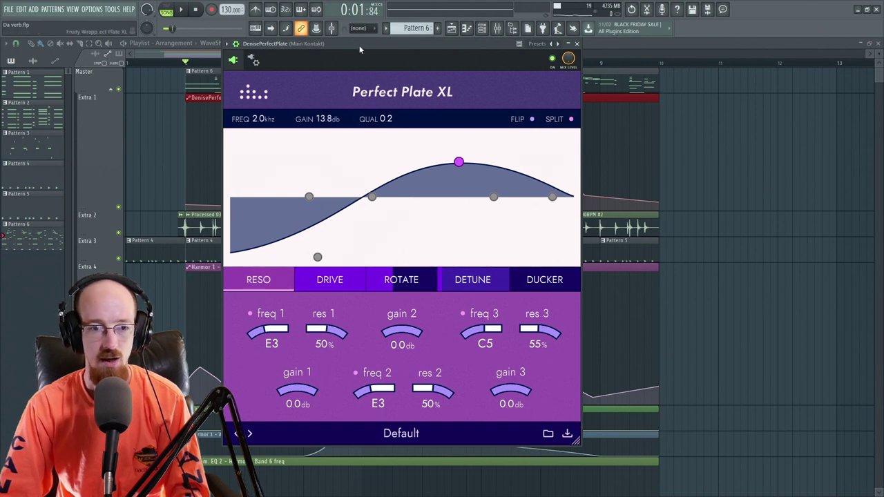
pyautogui.moveTo(347, 59); pyautogui.dragTo(358, 58)
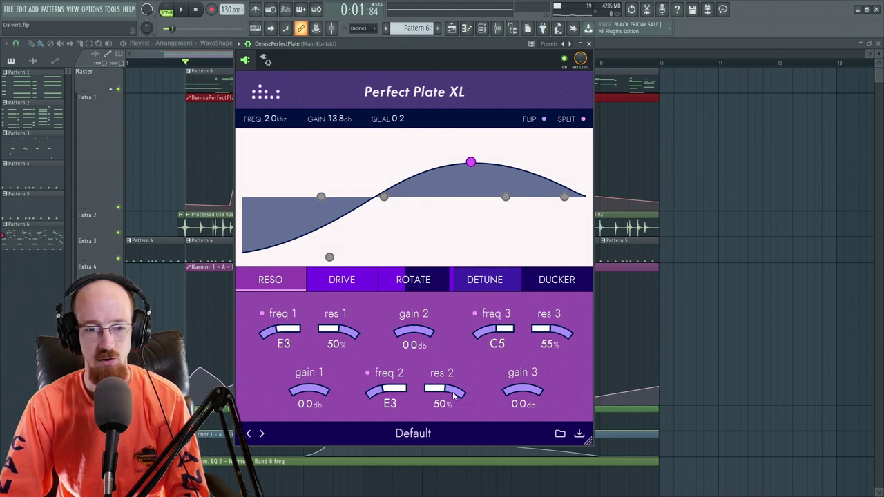
# Set resonance feedback 2 to 90% and feedback 3 to about 89%, auditioning with playback.
pyautogui.moveTo(454, 395)
pyautogui.mouseDown()
pyautogui.moveTo(453, 403)
pyautogui.moveTo(451, 382)
pyautogui.mouseUp()
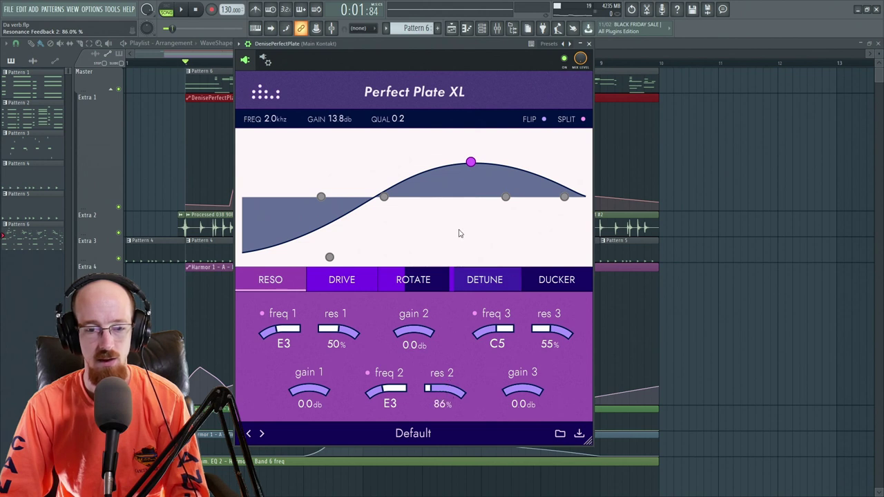
pyautogui.press('space')
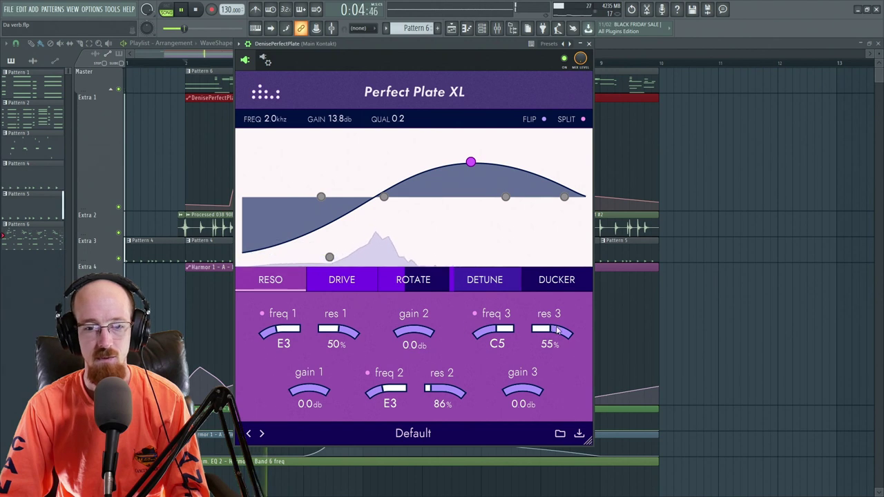
pyautogui.moveTo(562, 337)
pyautogui.mouseDown()
pyautogui.moveTo(559, 319)
pyautogui.moveTo(560, 331)
pyautogui.mouseUp()
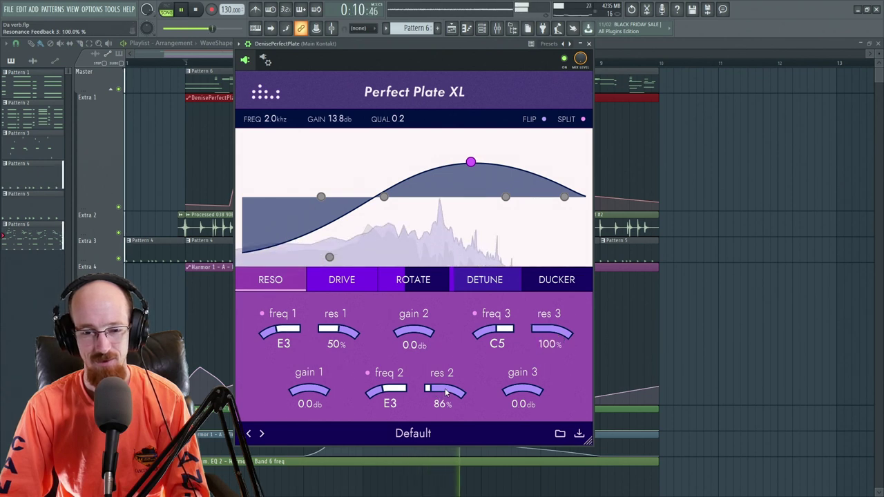
pyautogui.moveTo(445, 395); pyautogui.dragTo(446, 390)
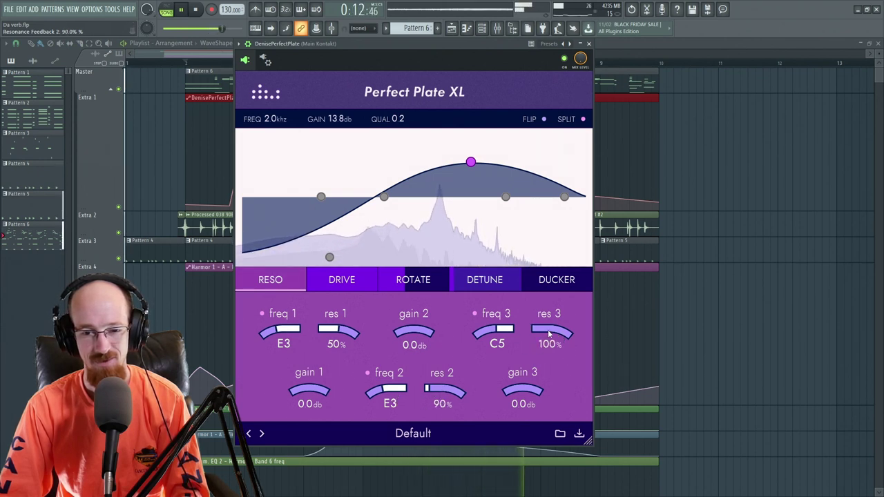
pyautogui.moveTo(553, 334)
pyautogui.mouseDown()
pyautogui.moveTo(550, 343)
pyautogui.moveTo(557, 334)
pyautogui.mouseUp()
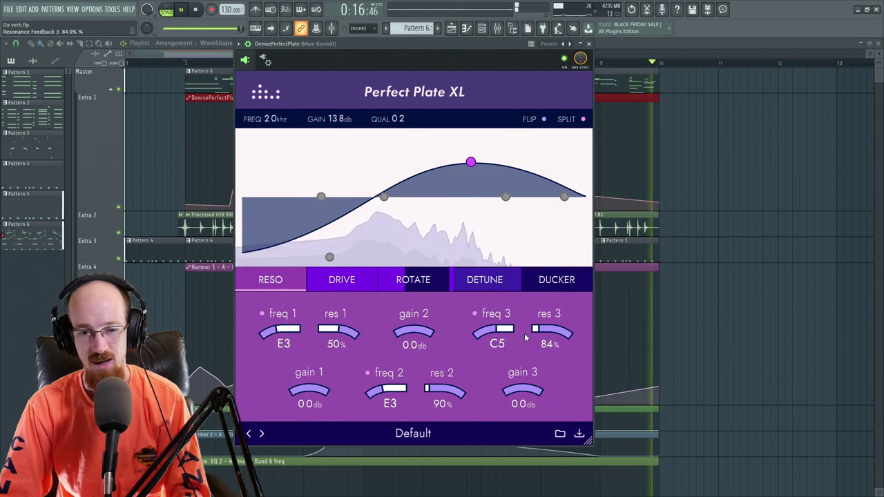
pyautogui.press('space')
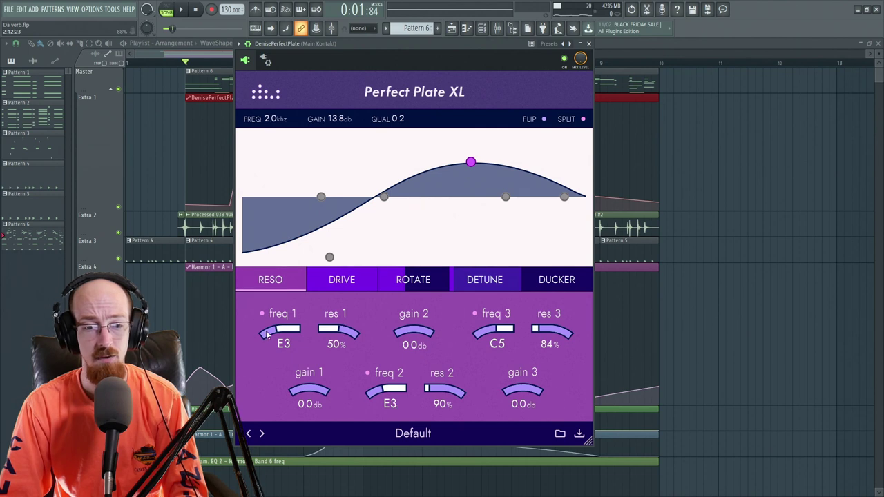
# Scroll resonance 1 to 55%, resonance 3 to 79% and overall Reso to 52%.
pyautogui.scroll(7, 345, 335)
pyautogui.scroll(-2, 346, 335)
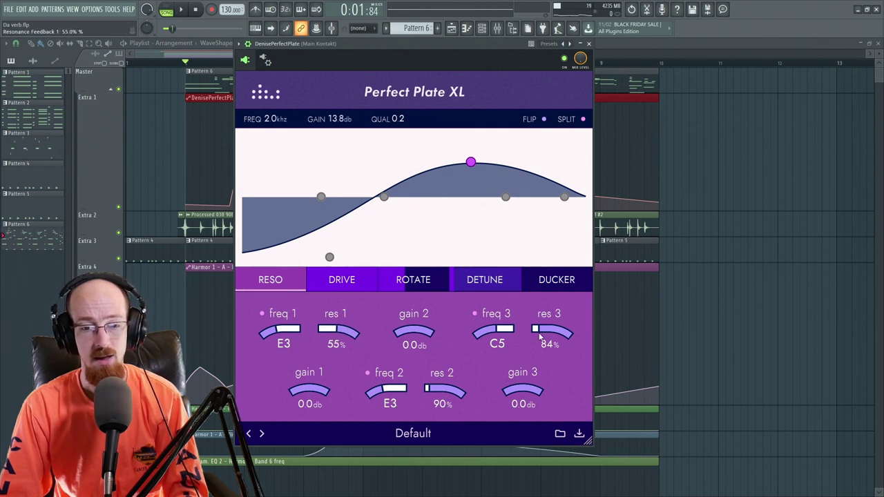
pyautogui.scroll(-6, 290, 281)
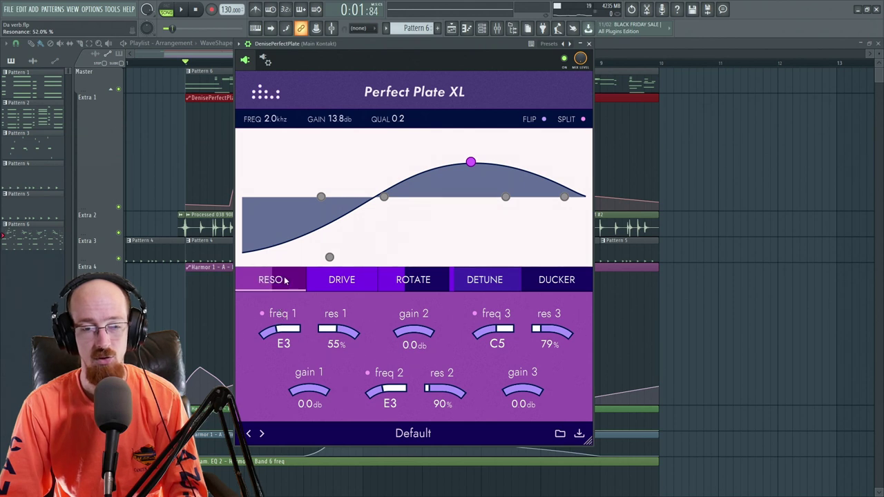
pyautogui.moveTo(456, 49); pyautogui.dragTo(481, 47)
pyautogui.press('space')
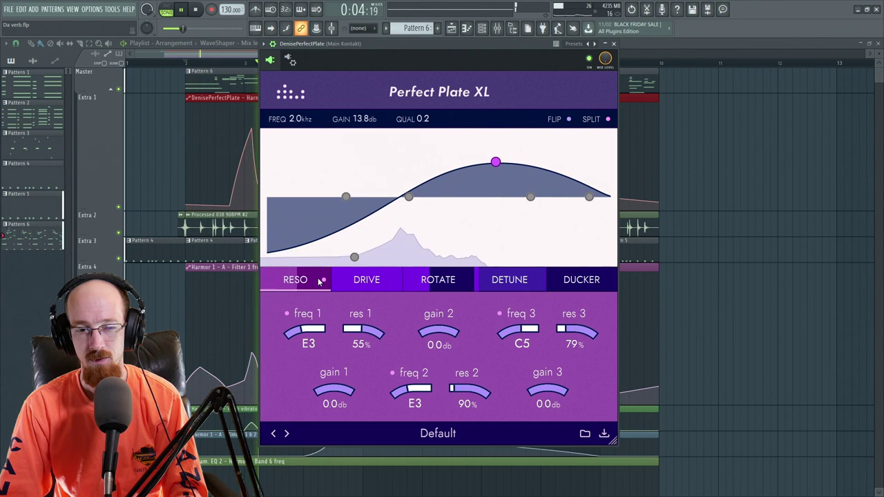
pyautogui.press('space')
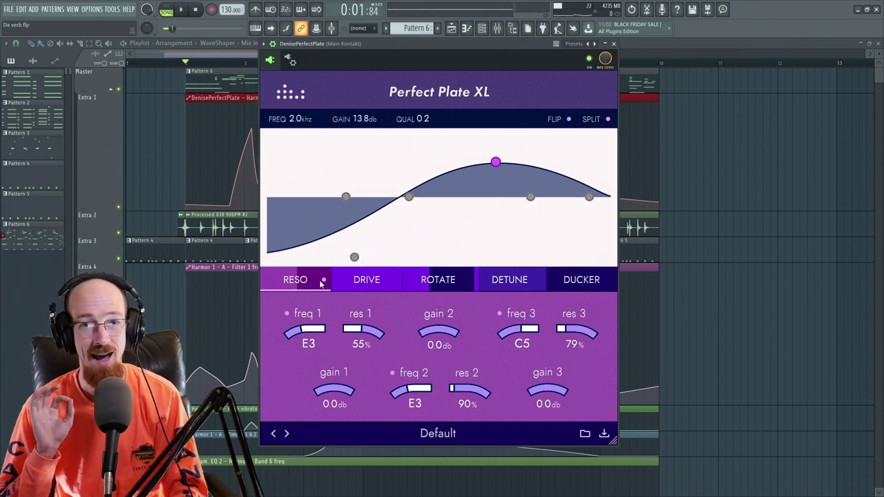
pyautogui.press('space')
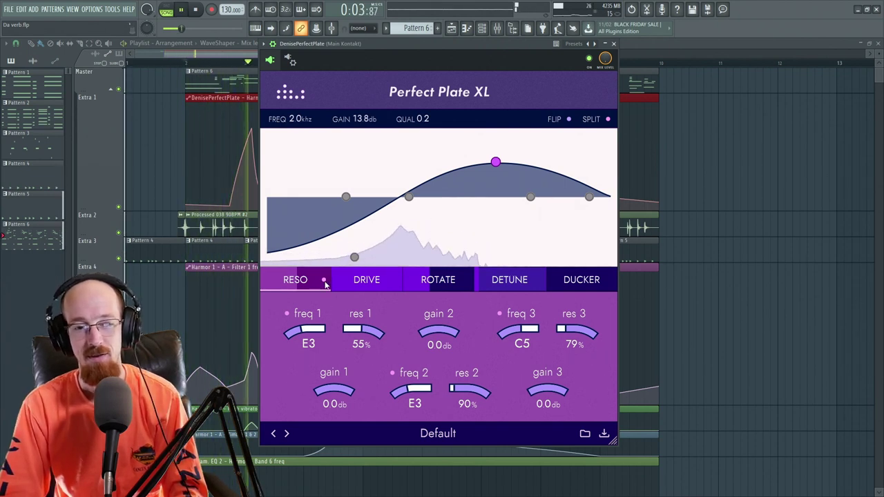
pyautogui.click(323, 281)
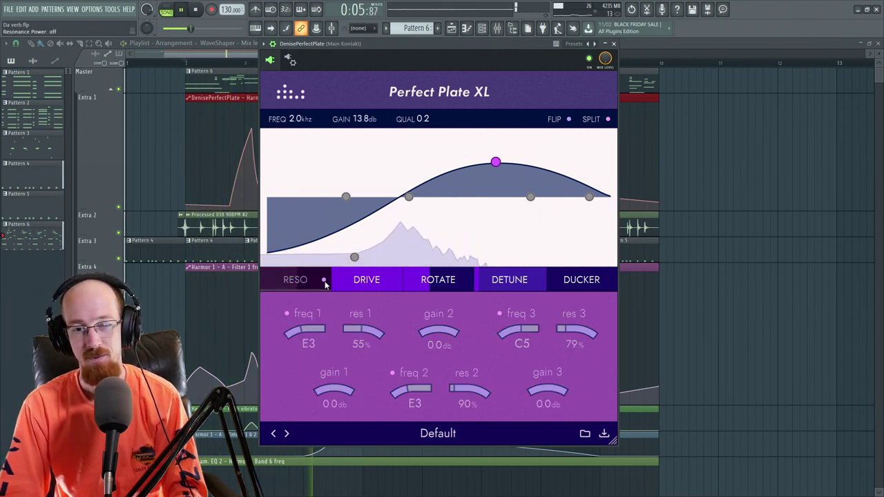
pyautogui.press('space')
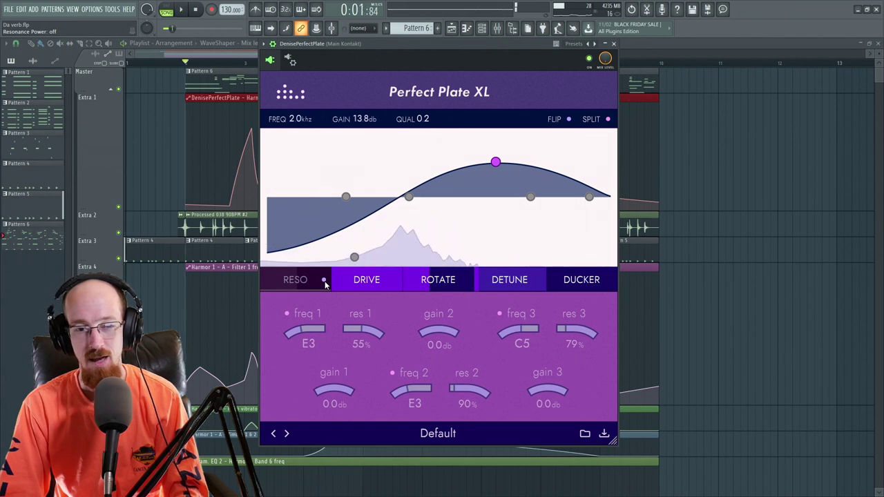
pyautogui.click(323, 280)
pyautogui.click(366, 277)
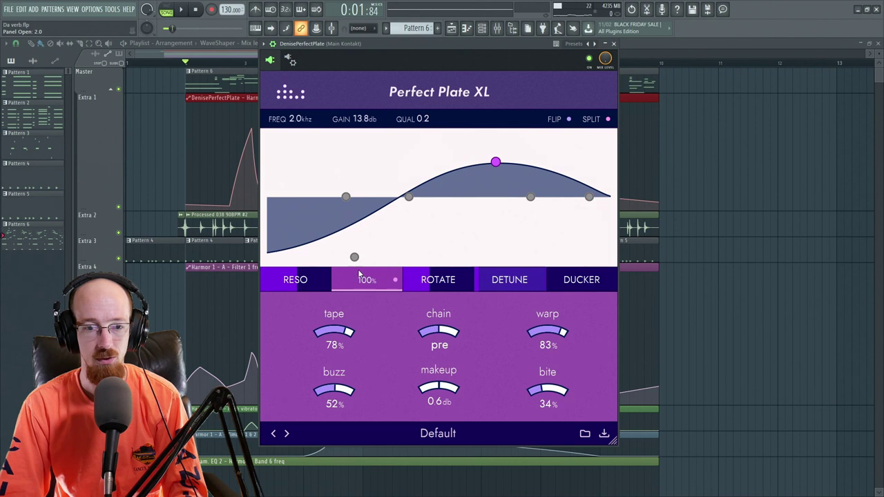
pyautogui.click(395, 280)
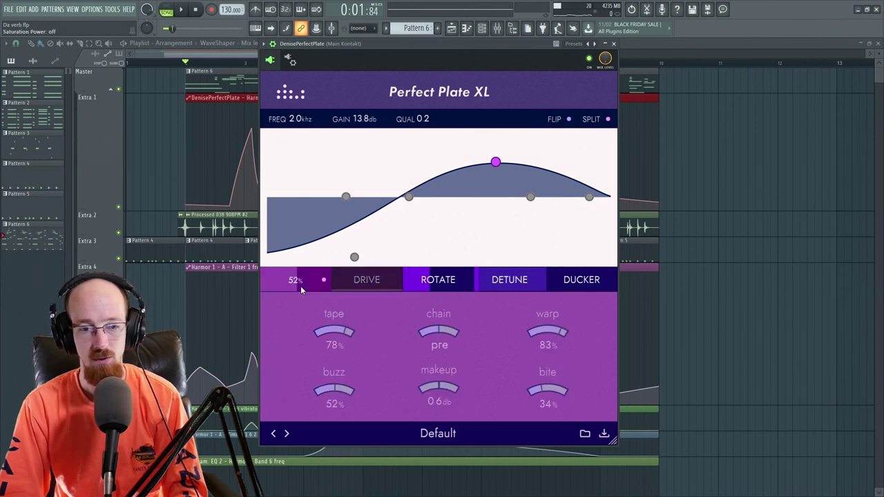
pyautogui.press('space')
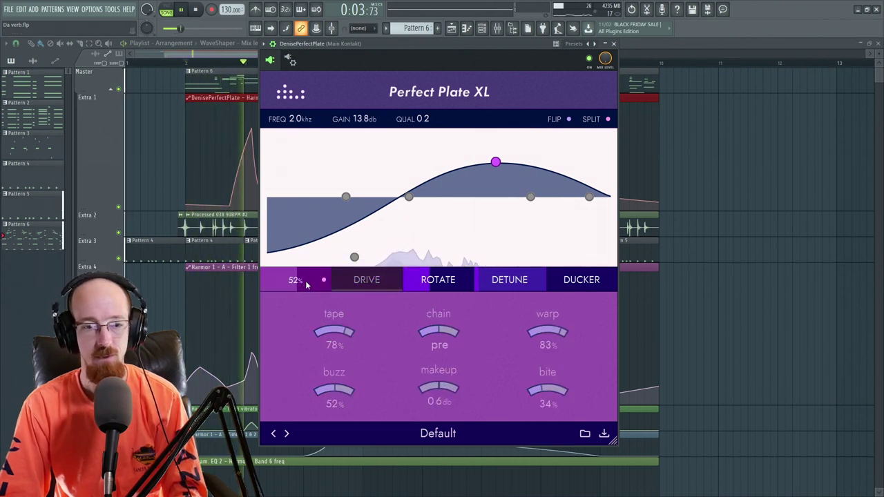
pyautogui.click(308, 287)
pyautogui.press('space')
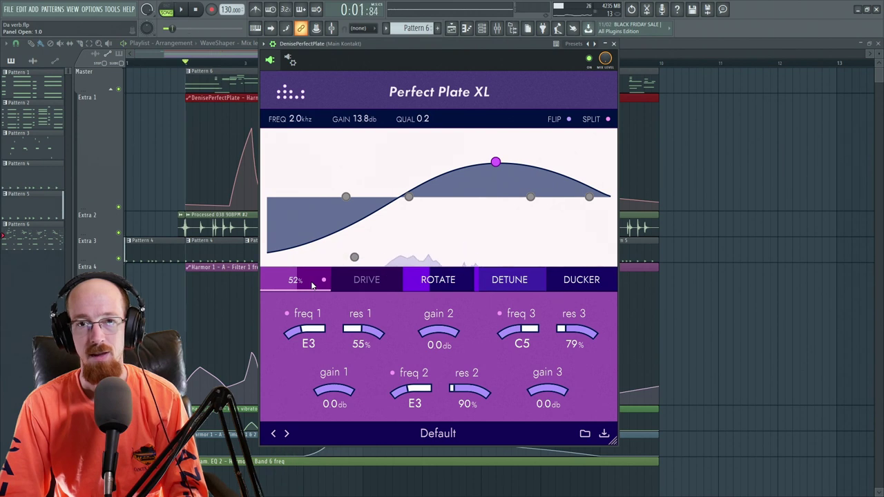
pyautogui.click(302, 289)
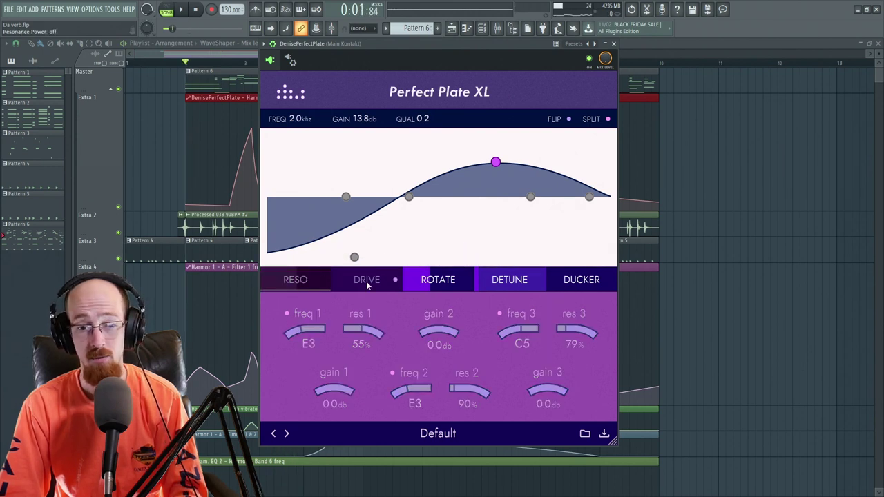
pyautogui.press('space')
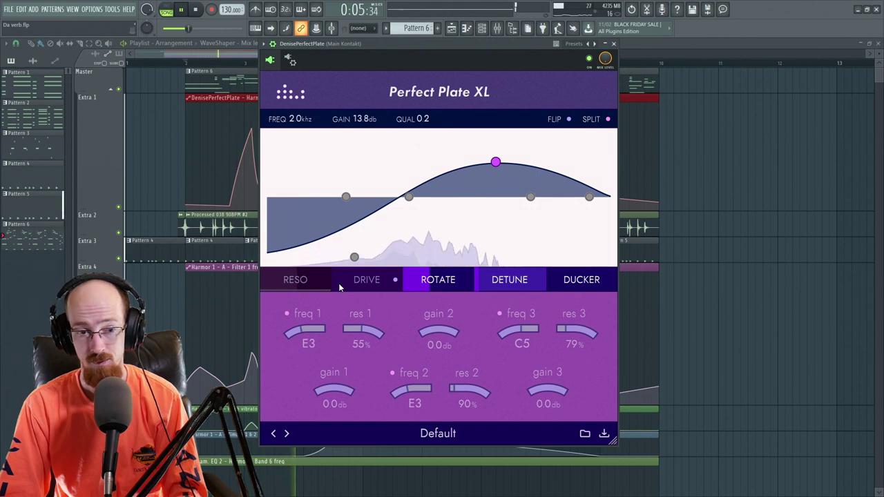
pyautogui.press('space')
pyautogui.click(333, 287)
pyautogui.click(391, 284)
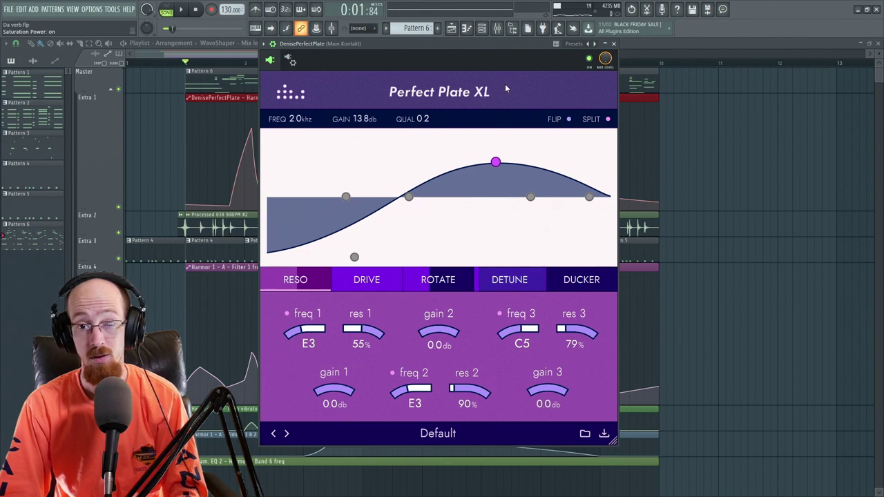
# Open the Perfect Plate XL on mixer insert 42 and close the Mixer again.
pyautogui.click(613, 43)
pyautogui.press('F9')
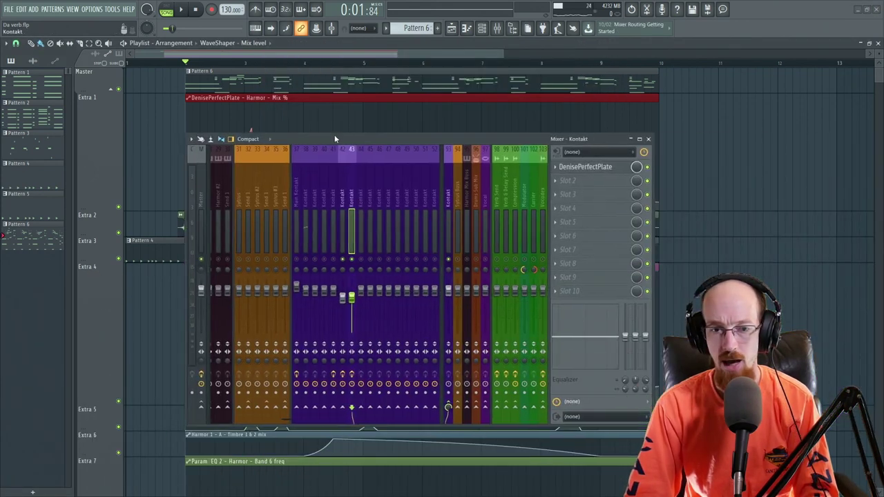
pyautogui.click(373, 214)
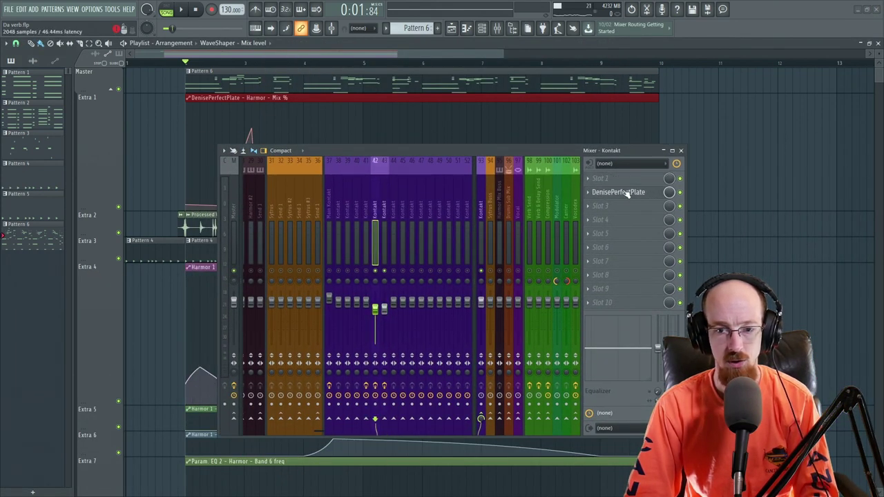
pyautogui.click(618, 192)
pyautogui.click(385, 206)
pyautogui.click(618, 178)
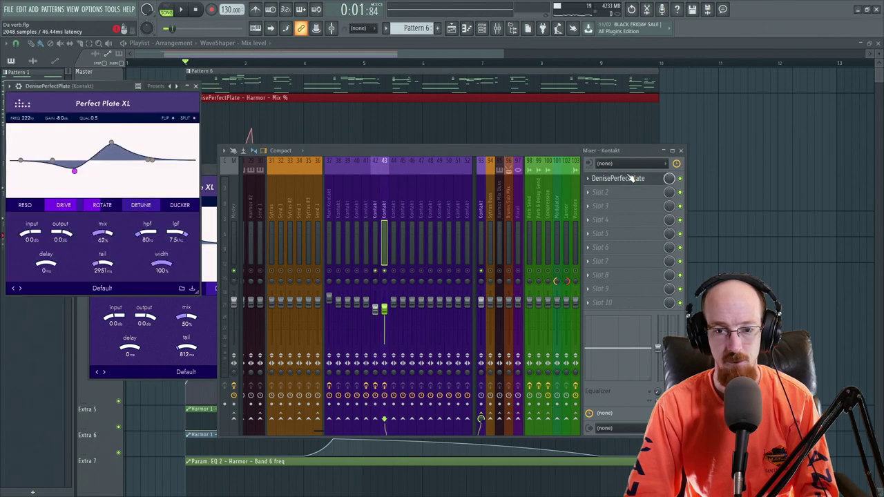
pyautogui.press('F9')
# Line both plate windows up side by side, enable drive on the left one, and audition.
pyautogui.moveTo(211, 169); pyautogui.dragTo(326, 102)
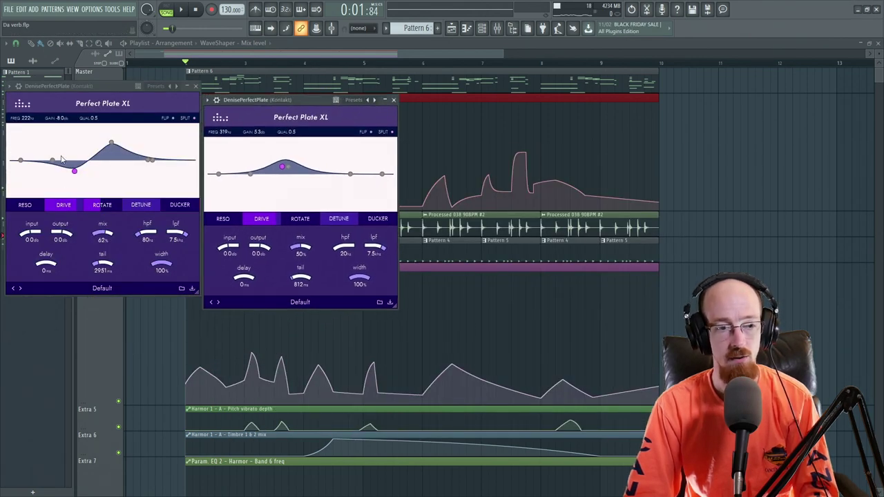
pyautogui.click(61, 206)
pyautogui.moveTo(98, 84); pyautogui.dragTo(99, 98)
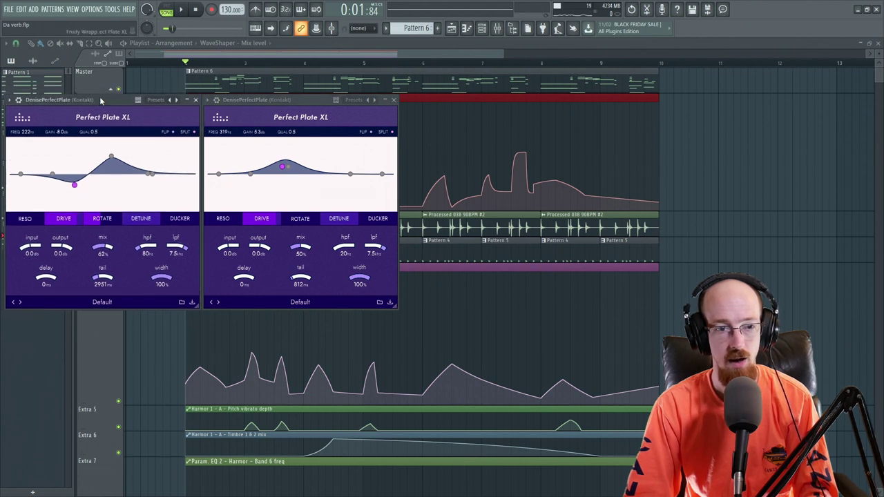
pyautogui.click(316, 103)
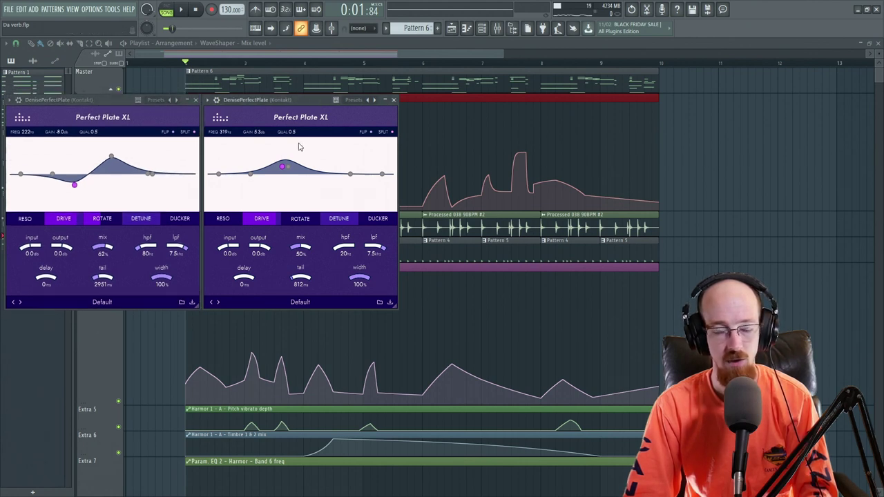
pyautogui.click(64, 220)
pyautogui.click(63, 220)
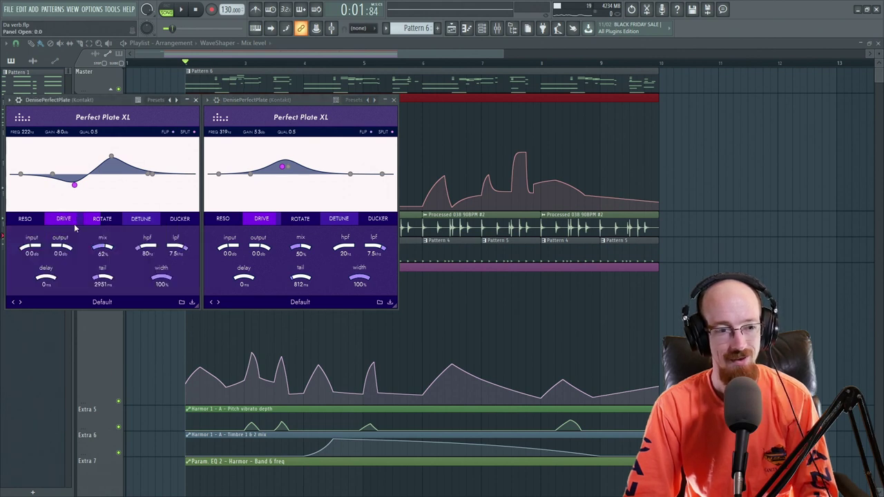
pyautogui.click(318, 100)
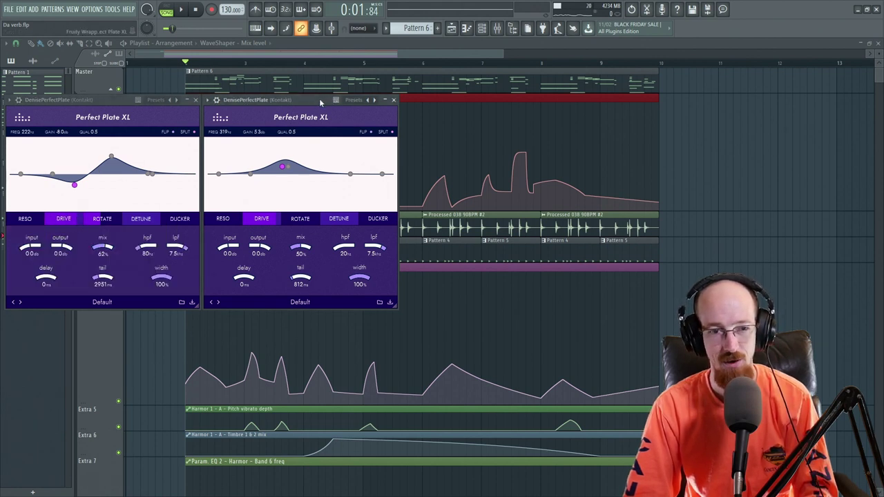
pyautogui.press('space')
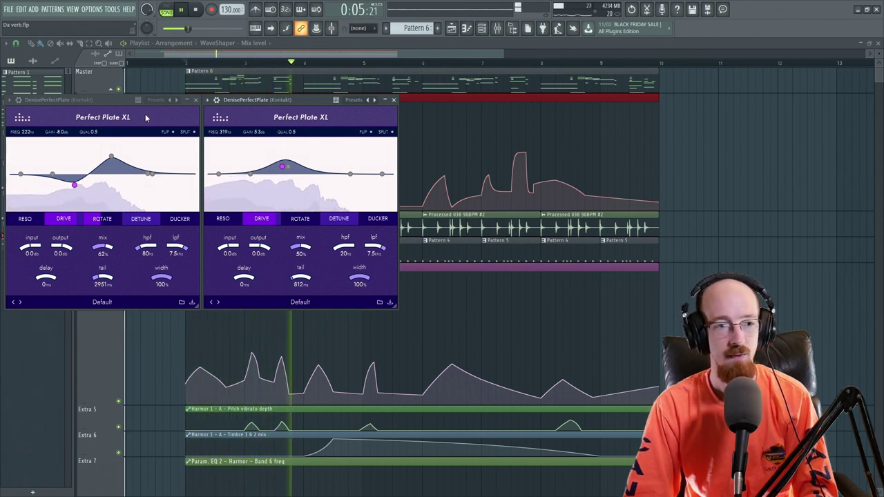
pyautogui.press('space')
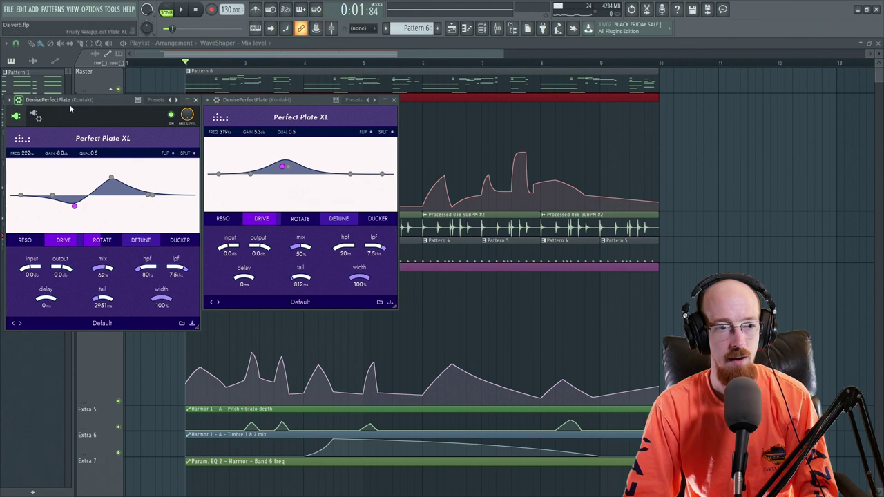
# Bypass the left plate and enable the right while playing, then re-enable the left and close it.
pyautogui.click(19, 100)
pyautogui.click(230, 102)
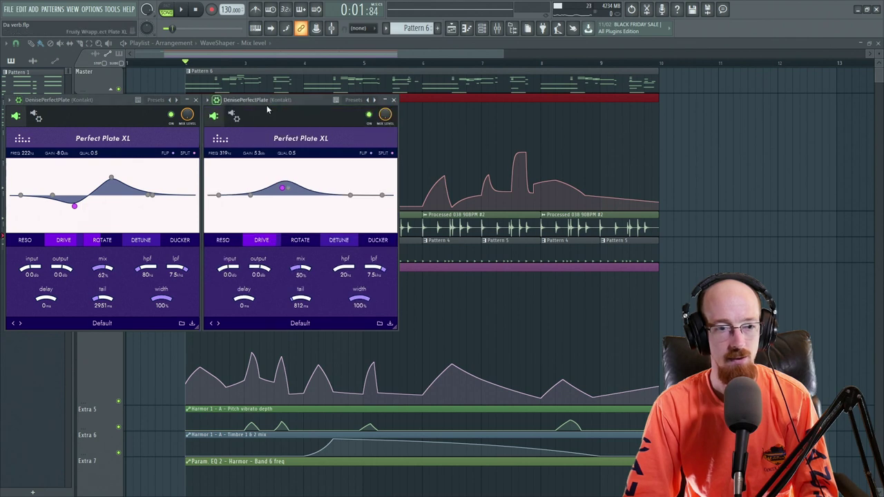
pyautogui.click(170, 116)
pyautogui.press('space')
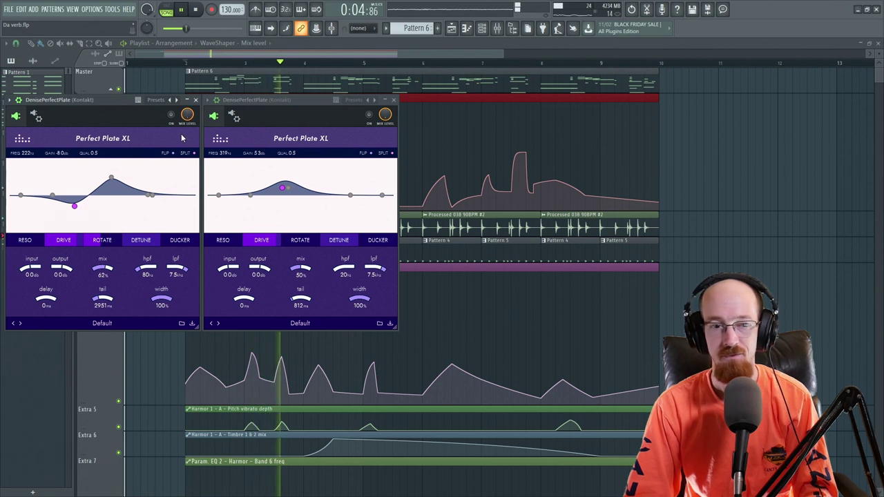
pyautogui.click(369, 115)
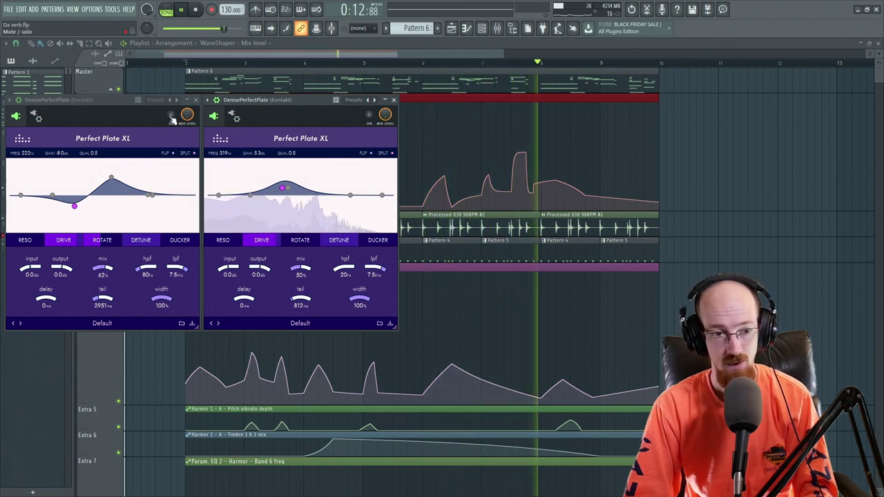
pyautogui.click(171, 115)
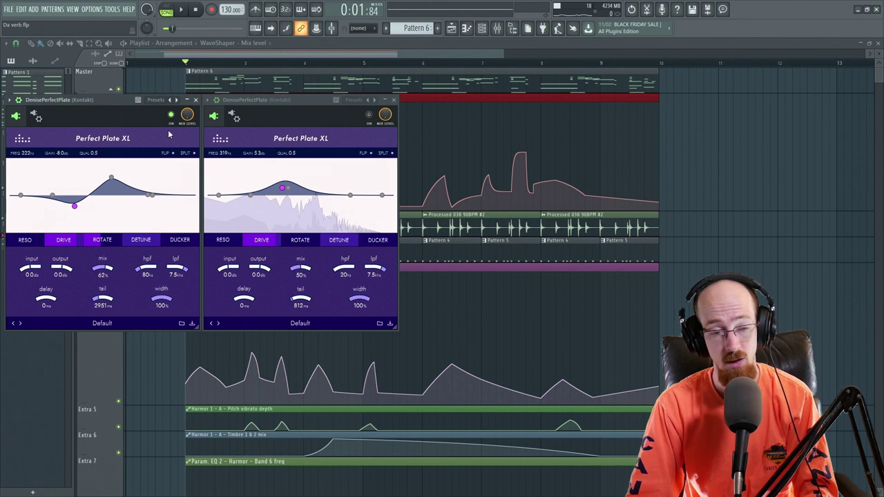
pyautogui.click(195, 99)
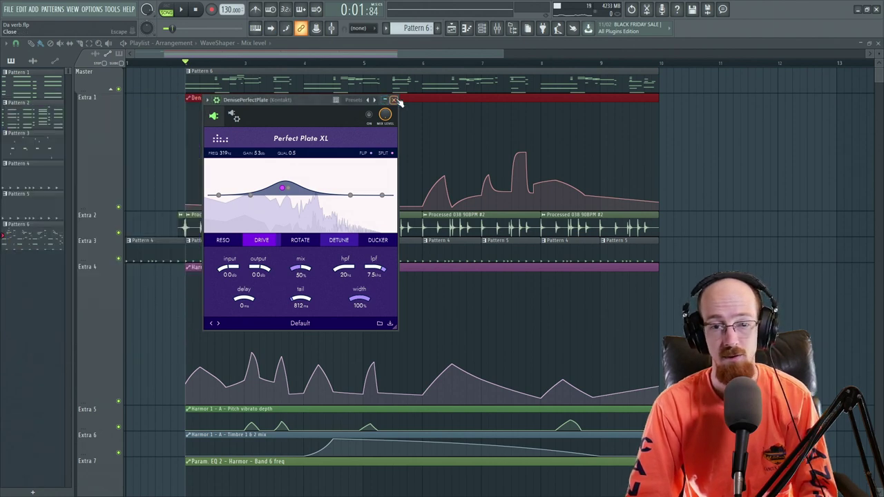
# Close the second plate window, then set Rotate 76%, loop time 1/16 bar and tremolo 86%.
pyautogui.click(393, 100)
pyautogui.moveTo(193, 94); pyautogui.dragTo(511, 102)
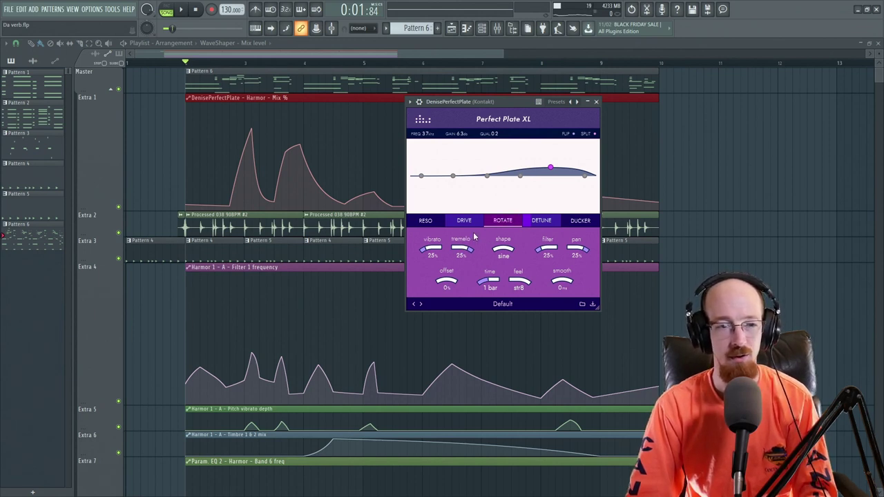
pyautogui.moveTo(509, 230); pyautogui.dragTo(509, 197)
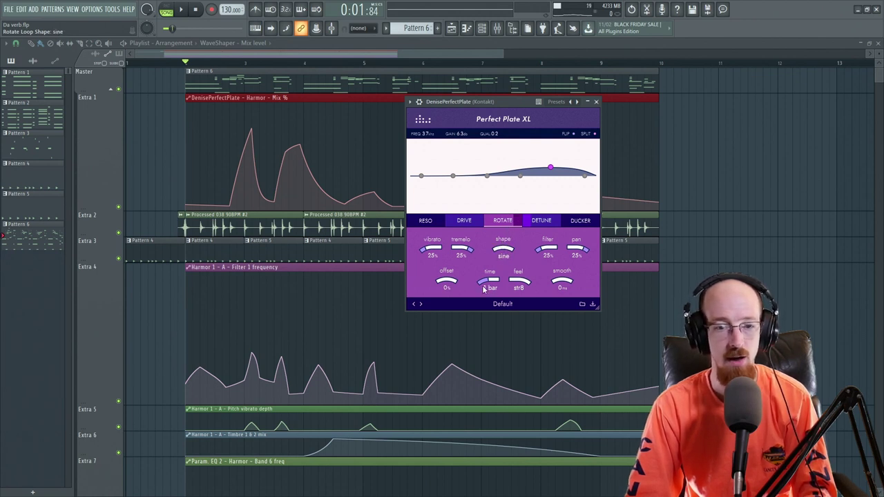
pyautogui.moveTo(484, 289); pyautogui.dragTo(491, 302)
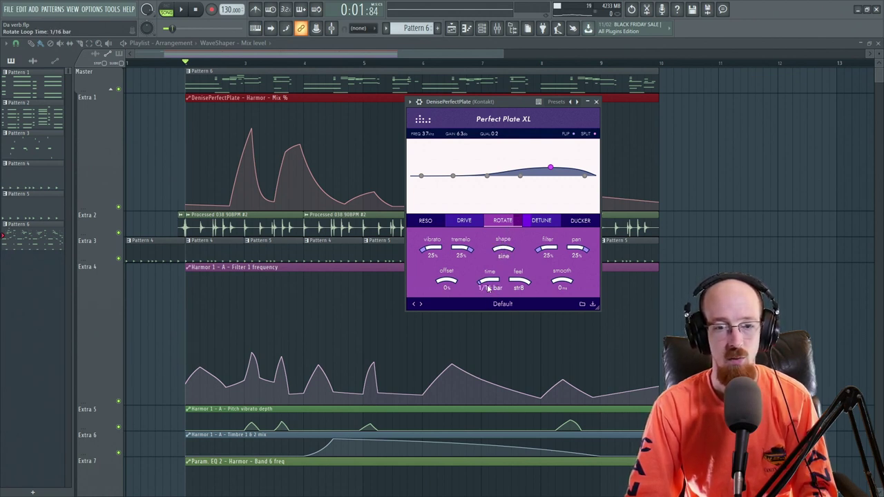
pyautogui.moveTo(463, 250); pyautogui.dragTo(466, 233)
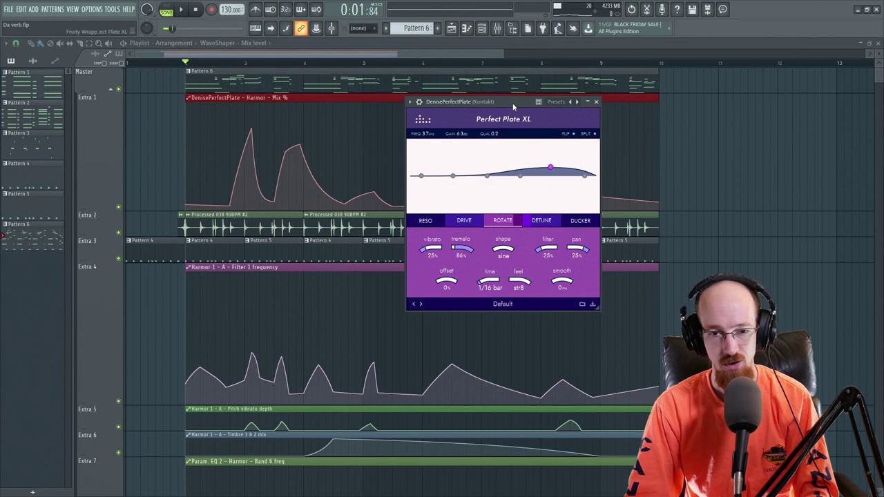
pyautogui.press('space')
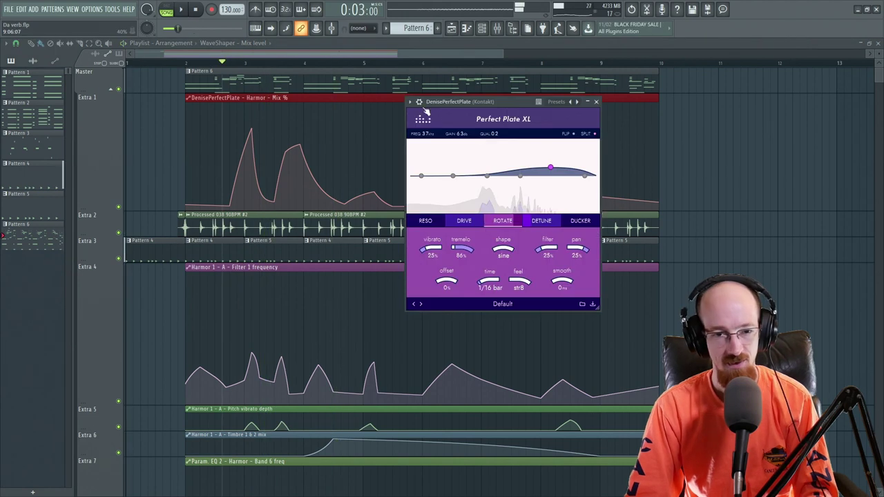
pyautogui.click(423, 109)
# Drop the Rotate vibrato to 0% and audition the rotation, adjusting the filter amount.
pyautogui.click(423, 109)
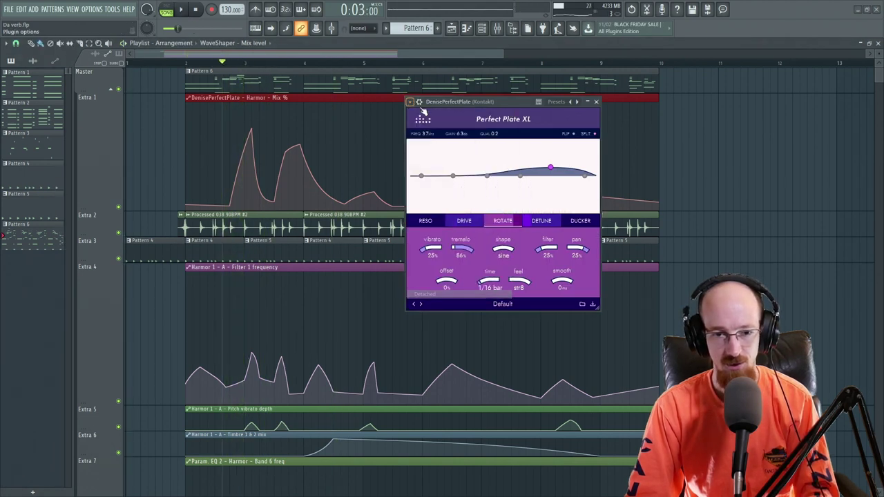
pyautogui.moveTo(434, 251); pyautogui.dragTo(433, 262)
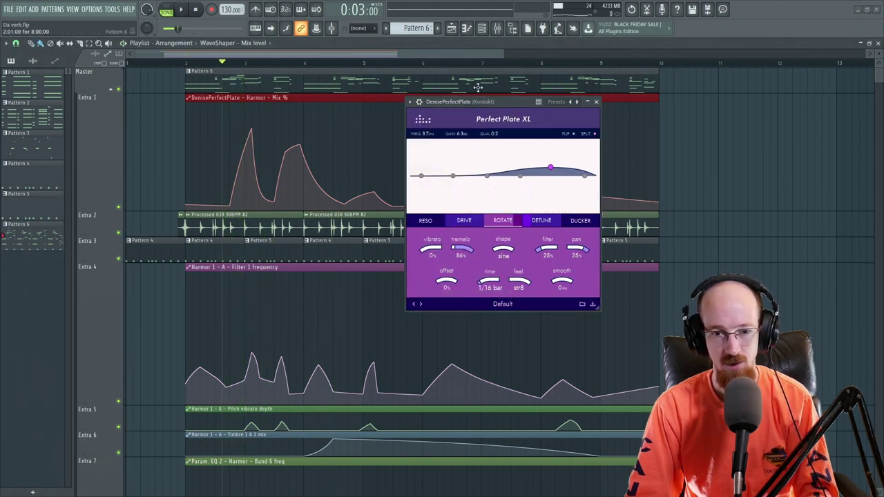
pyautogui.press('space')
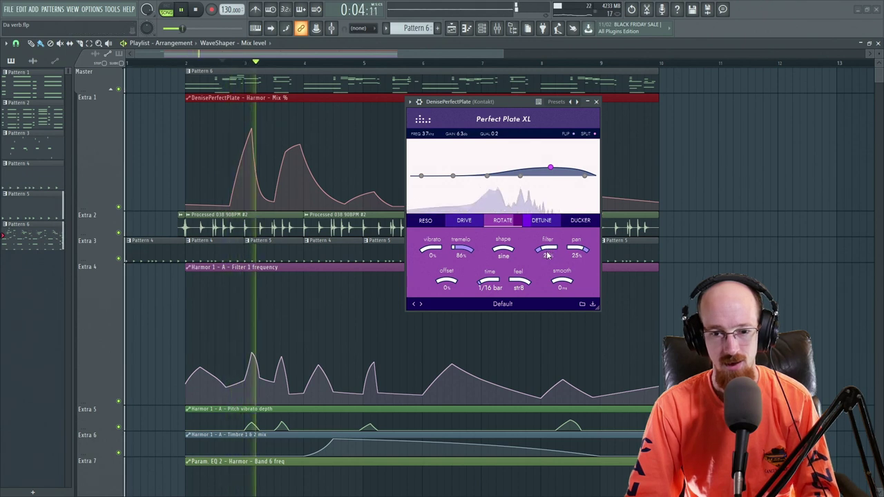
pyautogui.press('space')
pyautogui.scroll(2, 547, 253)
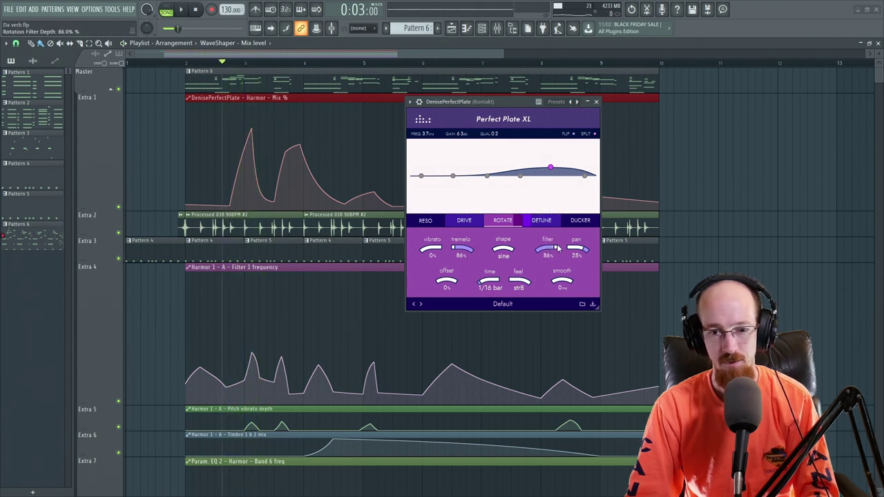
pyautogui.press('space')
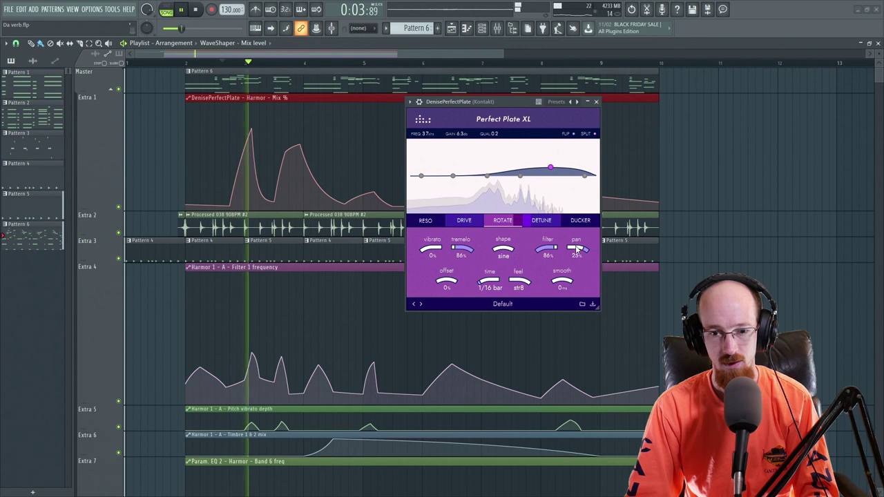
# Raise rotation pan to 88% and vibrato to 100%, and lengthen the loop to 1 bar.
pyautogui.moveTo(577, 250); pyautogui.dragTo(563, 185)
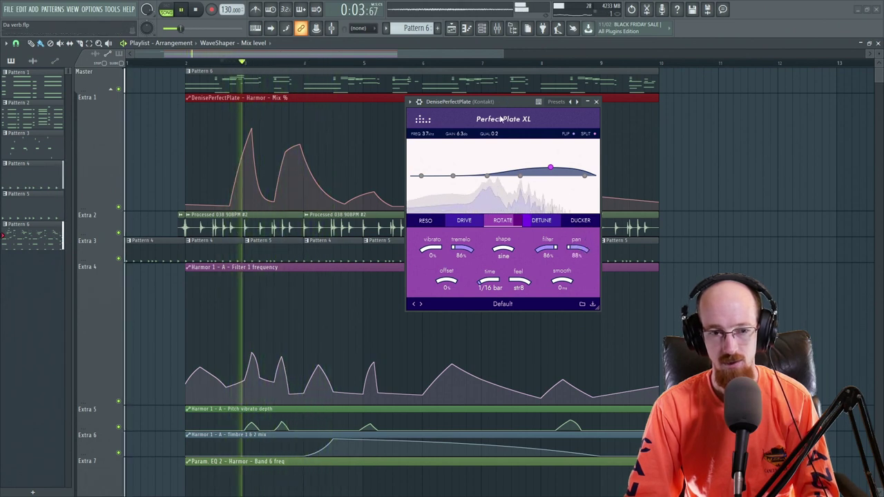
pyautogui.press('space')
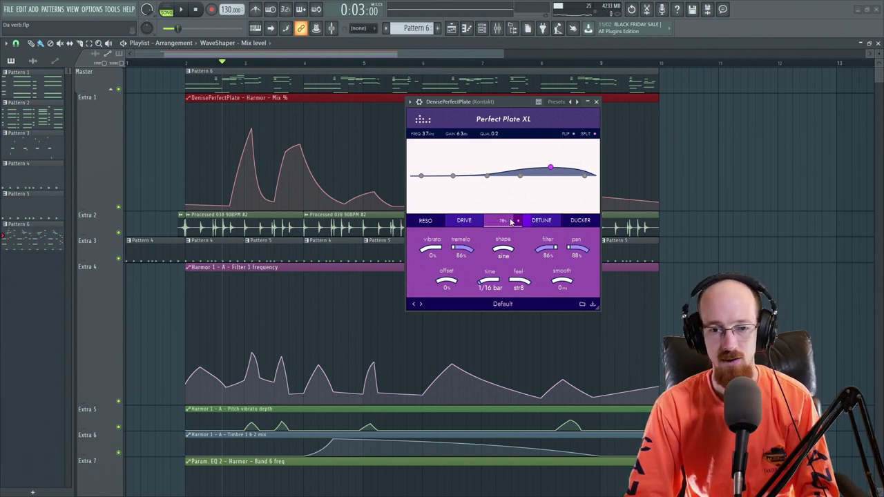
pyautogui.moveTo(433, 252); pyautogui.dragTo(435, 232)
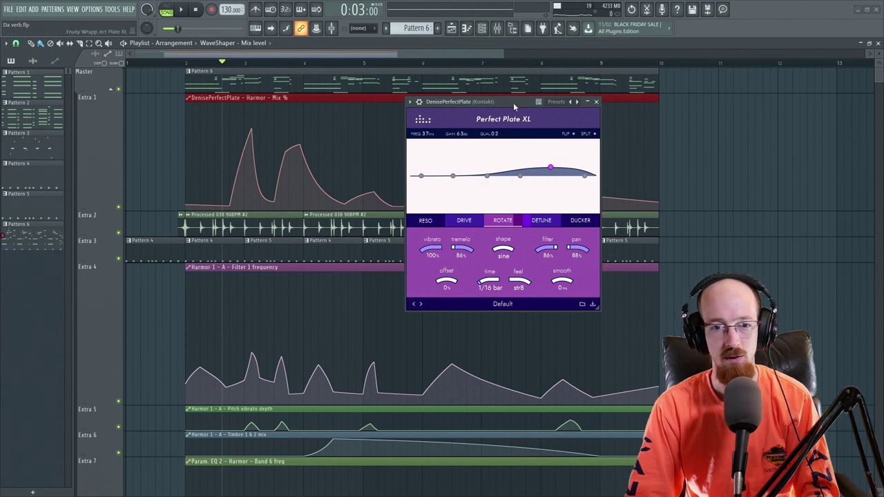
pyautogui.press('space')
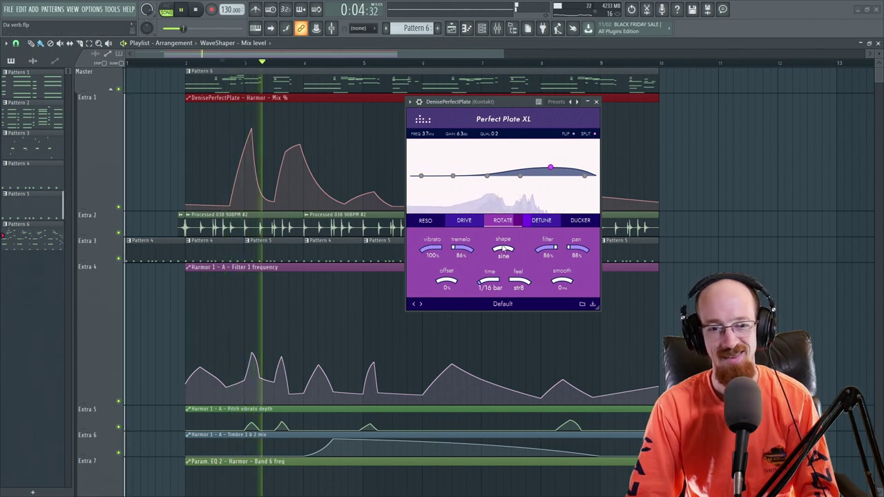
pyautogui.press('space')
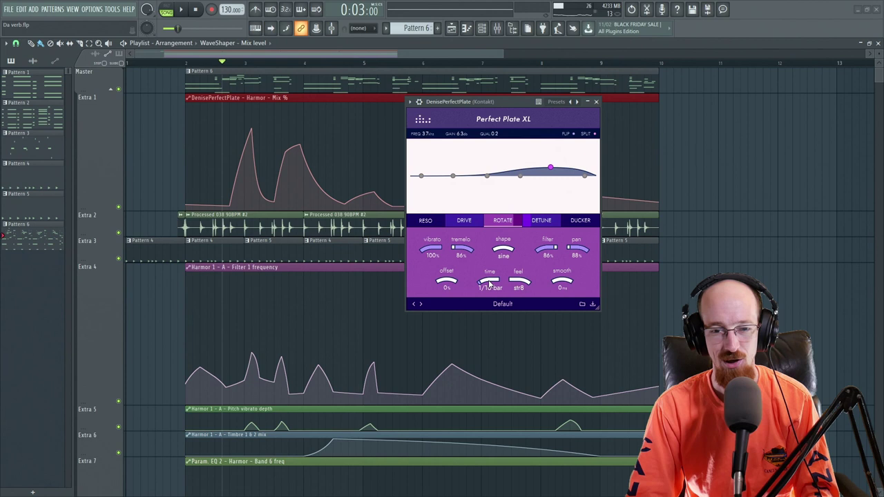
pyautogui.moveTo(489, 284); pyautogui.dragTo(491, 276)
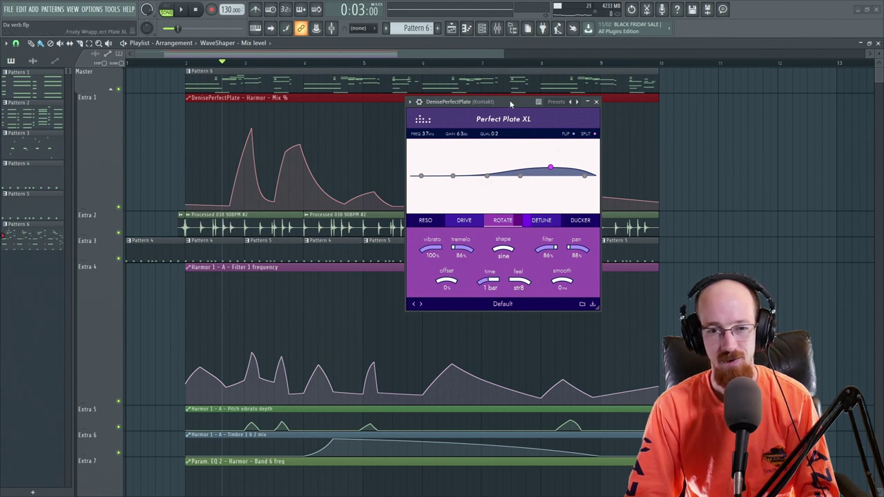
pyautogui.press('space')
pyautogui.press('space')
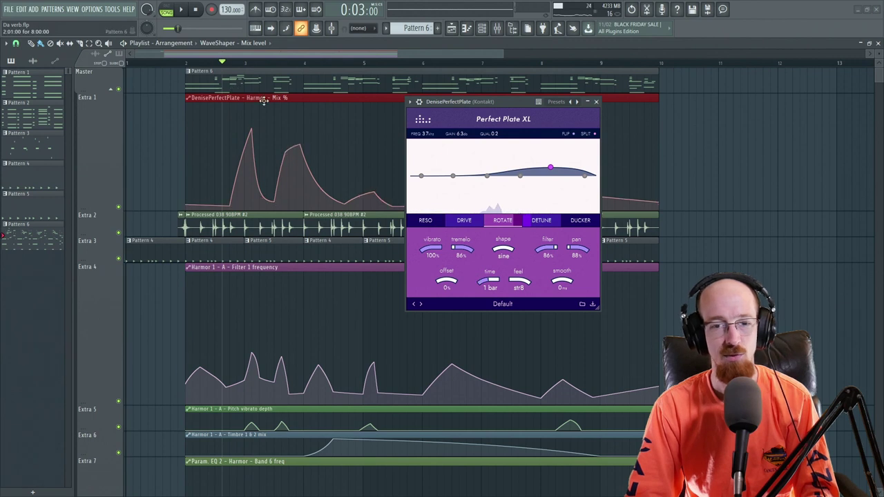
# Reset Rotate vibrato to 0%, scroll tremolo to 0%, and adjust the overall Rotate amount.
pyautogui.doubleClick(435, 250)
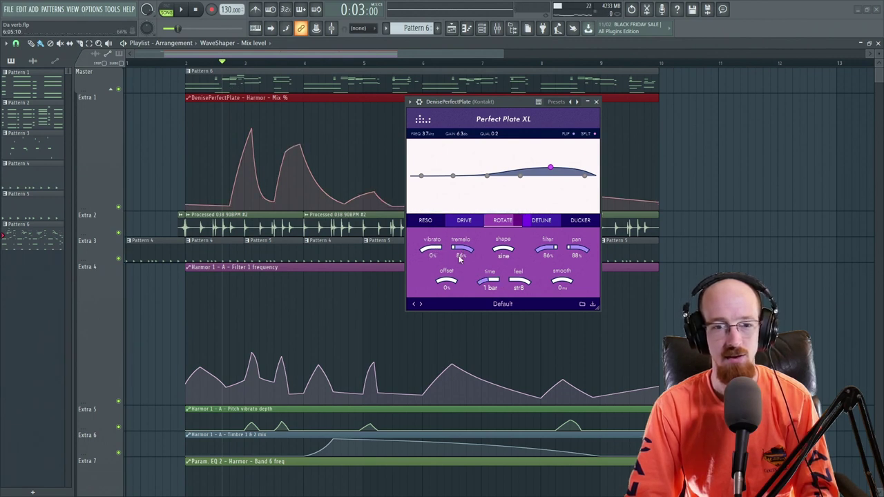
pyautogui.scroll(2, 466, 249)
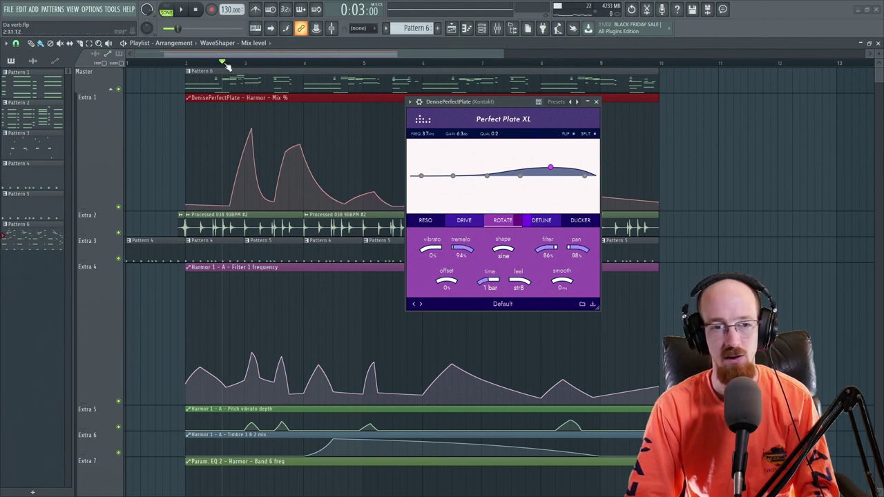
pyautogui.press('space')
pyautogui.press('space')
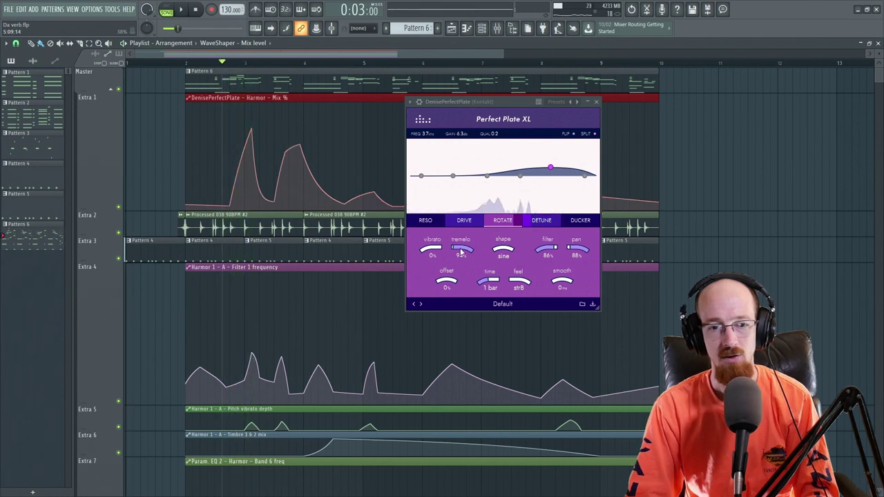
pyautogui.scroll(-4, 462, 252)
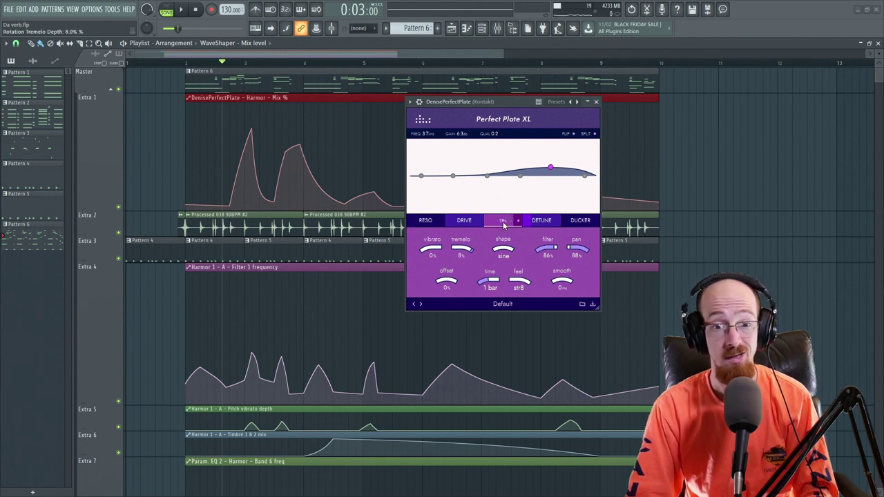
pyautogui.moveTo(501, 221); pyautogui.dragTo(498, 237)
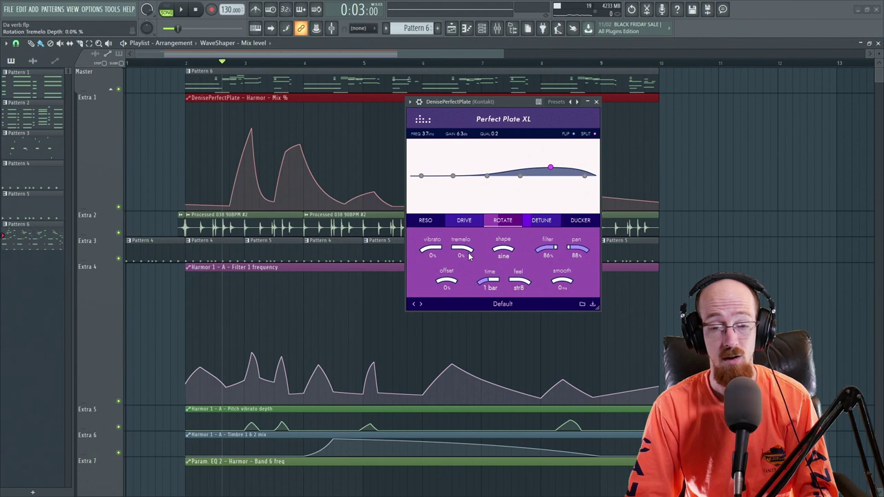